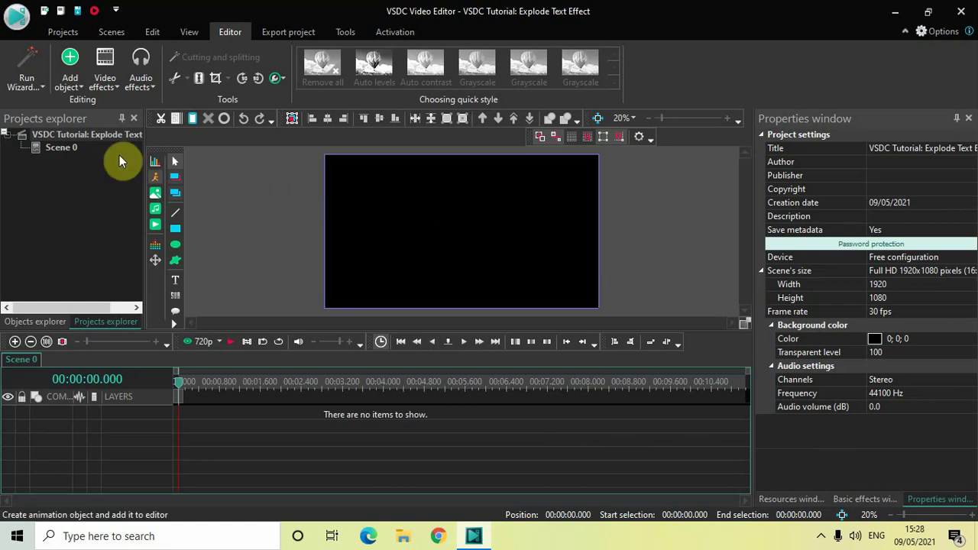
Add a Text 1 object on Layer 1 and size it to the full 1920×1080 scene.
{"action": "left_click", "coordinate": [73, 88]}
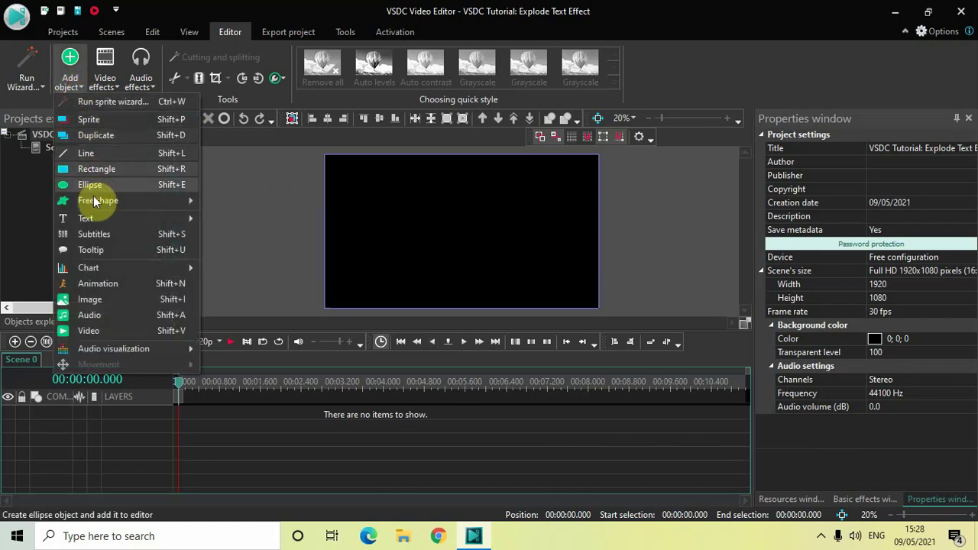
{"action": "mouse_move", "coordinate": [101, 217]}
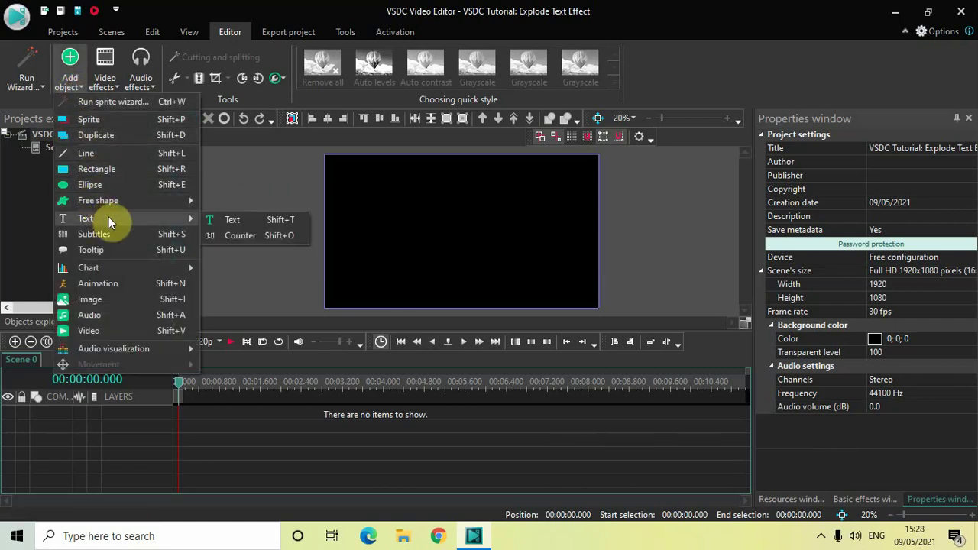
{"action": "left_click", "coordinate": [234, 220]}
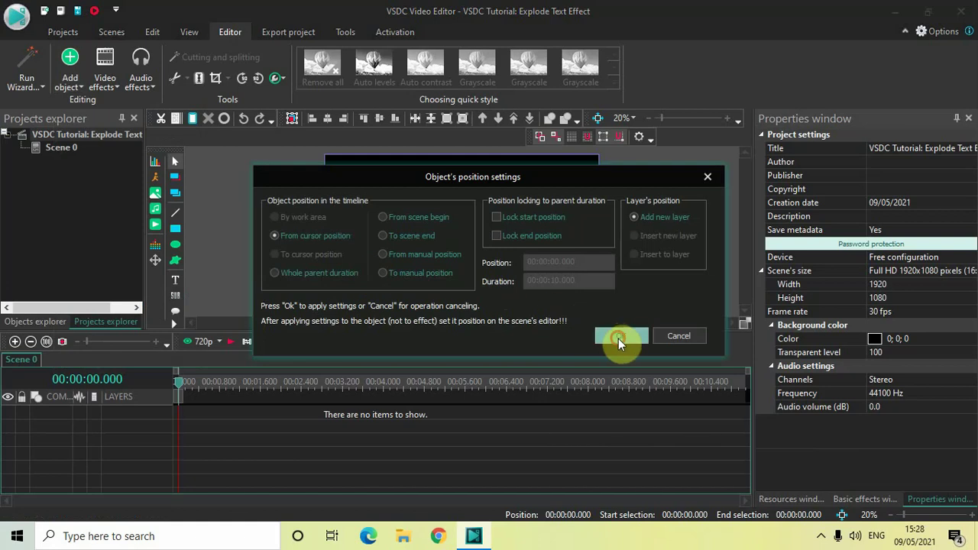
{"action": "left_click", "coordinate": [619, 336]}
{"action": "left_click_drag", "start_coordinate": [356, 181], "coordinate": [550, 280]}
{"action": "left_click", "coordinate": [789, 259]}
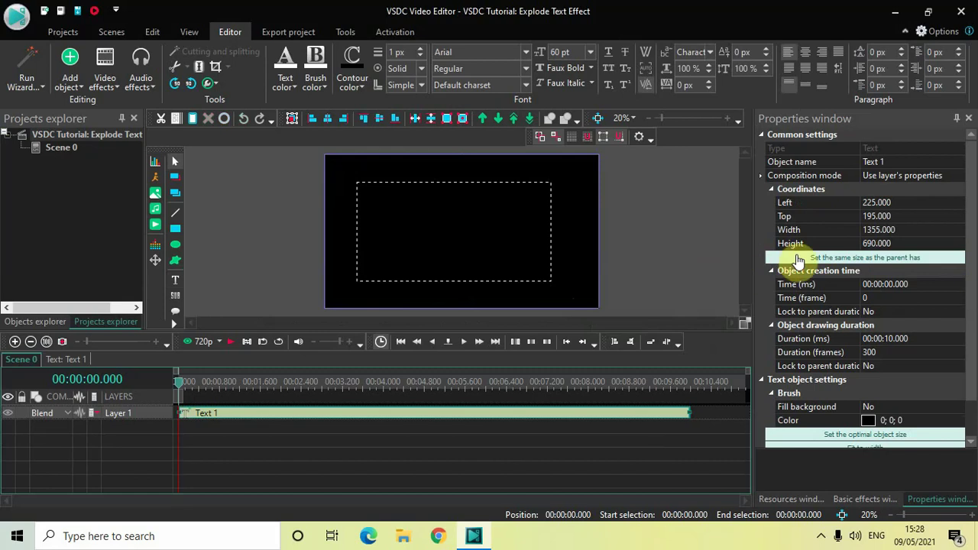
{"action": "left_click", "coordinate": [797, 260]}
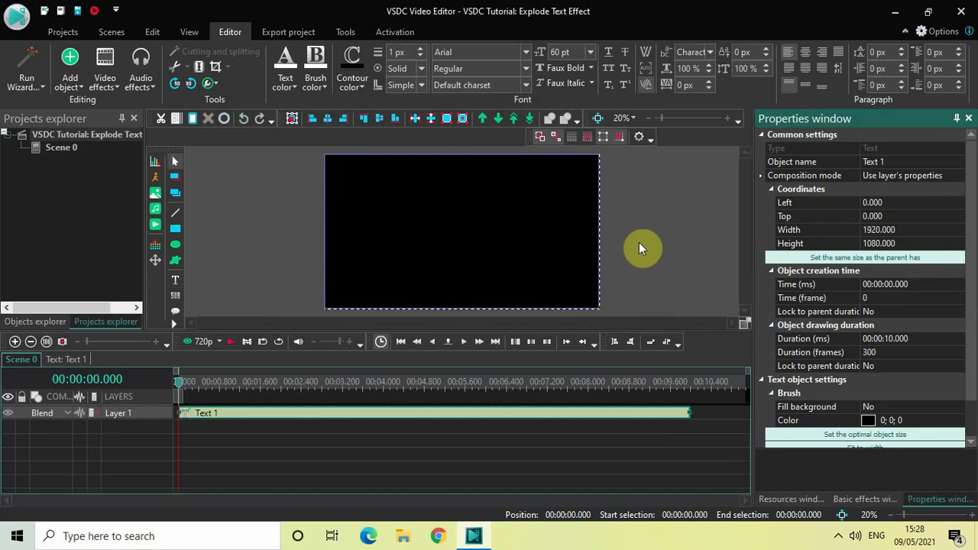
Type EXPLODE in capitals and centre it vertically and horizontally in the scene.
{"action": "left_click", "coordinate": [472, 207]}
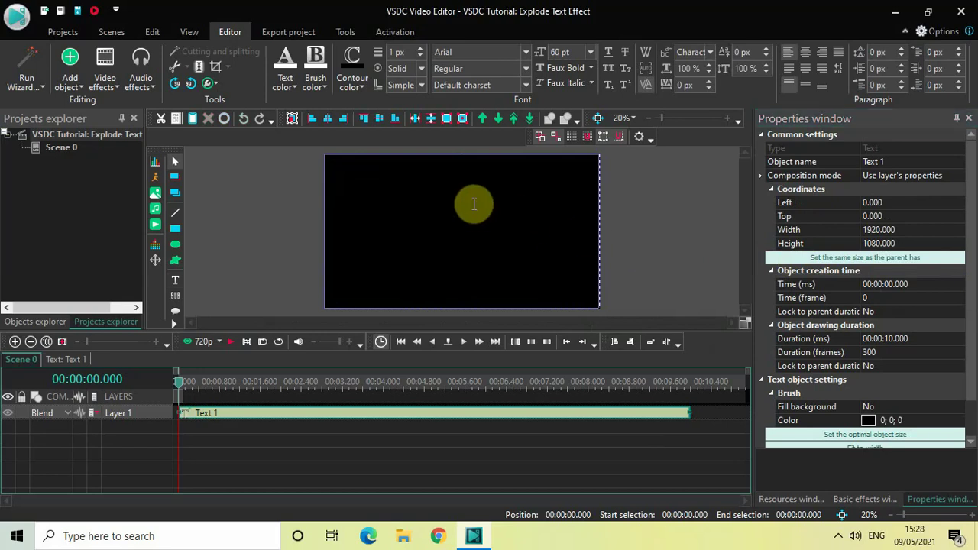
{"action": "key", "text": "Caps_Lock"}
{"action": "type", "text": "EXPLODE"}
{"action": "key", "text": "ctrl+a"}
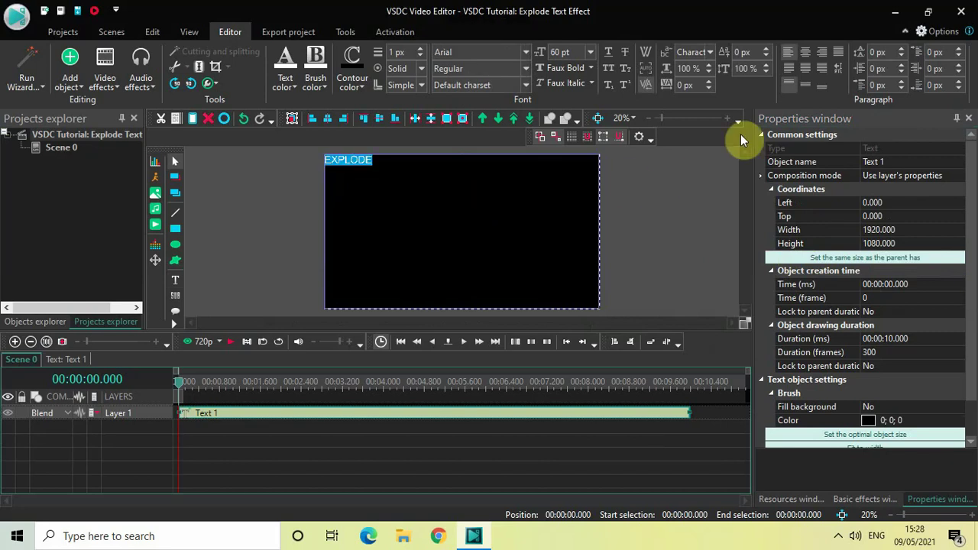
{"action": "left_click", "coordinate": [805, 84]}
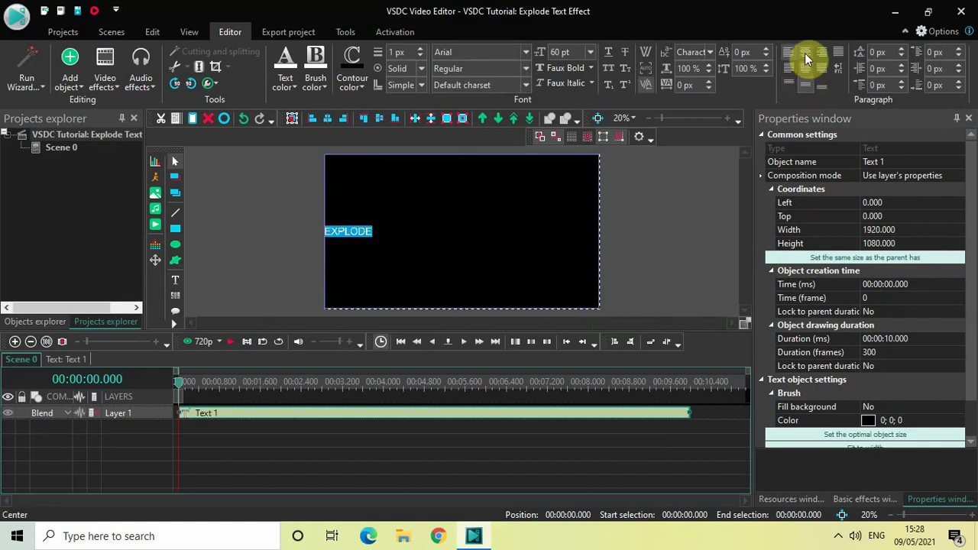
{"action": "left_click", "coordinate": [804, 53]}
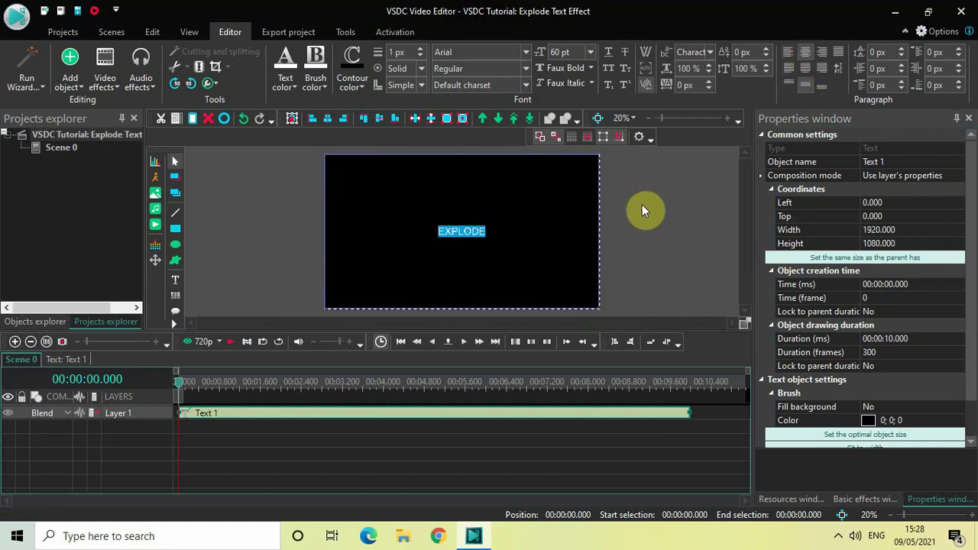
Set the EXPLODE font to Montserrat Black at size 250.
{"action": "left_click", "coordinate": [485, 50]}
{"action": "type", "text": "M"}
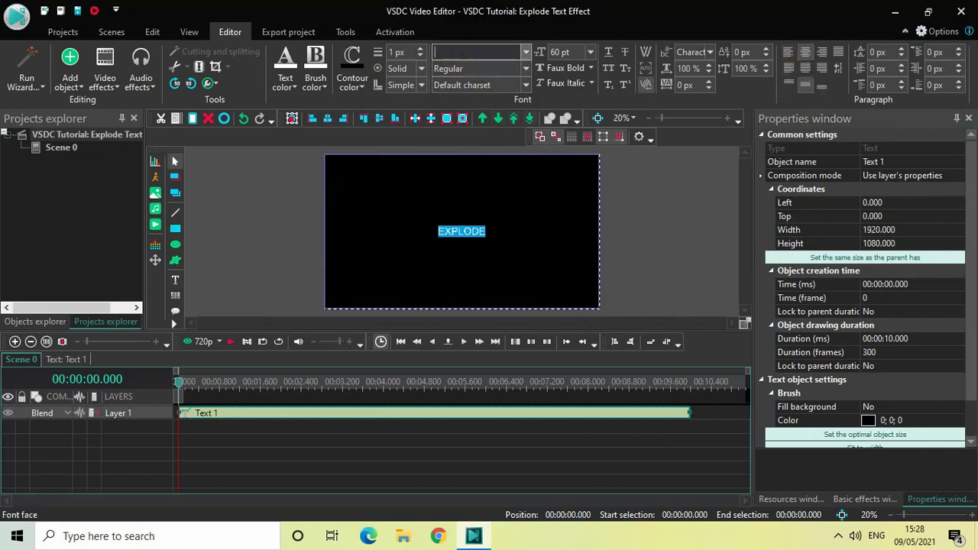
{"action": "type", "text": "ontserrat Black"}
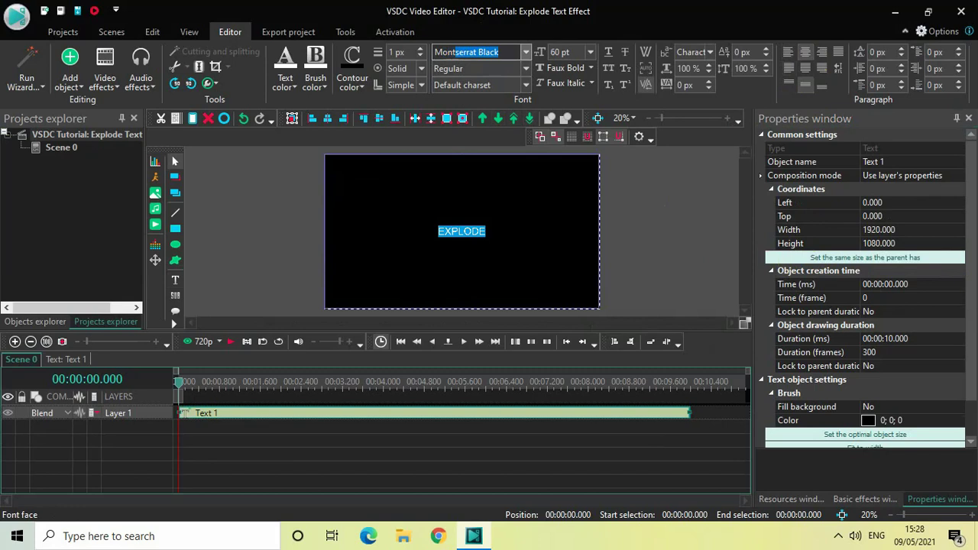
{"action": "key", "text": "Return"}
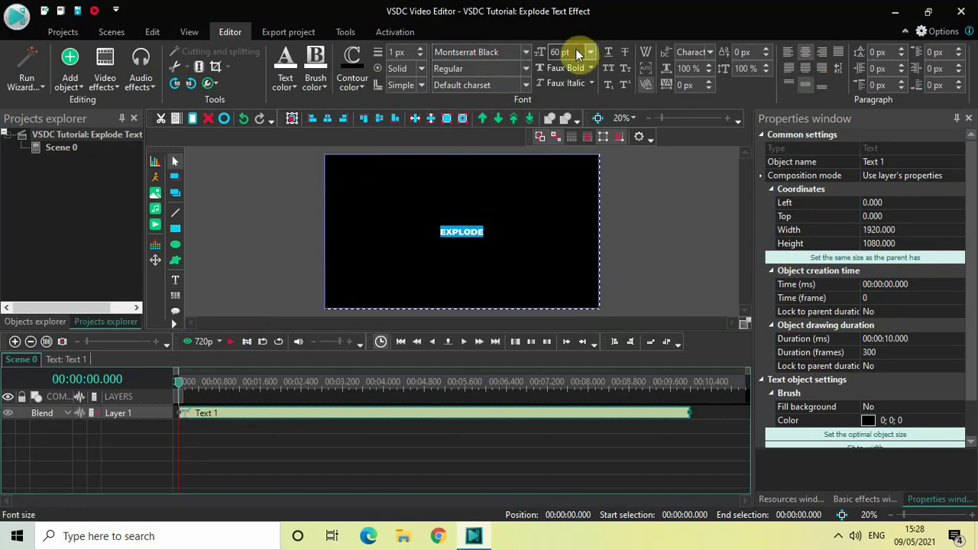
{"action": "key", "text": "BackSpace"}
{"action": "type", "text": "250"}
{"action": "key", "text": "Return"}
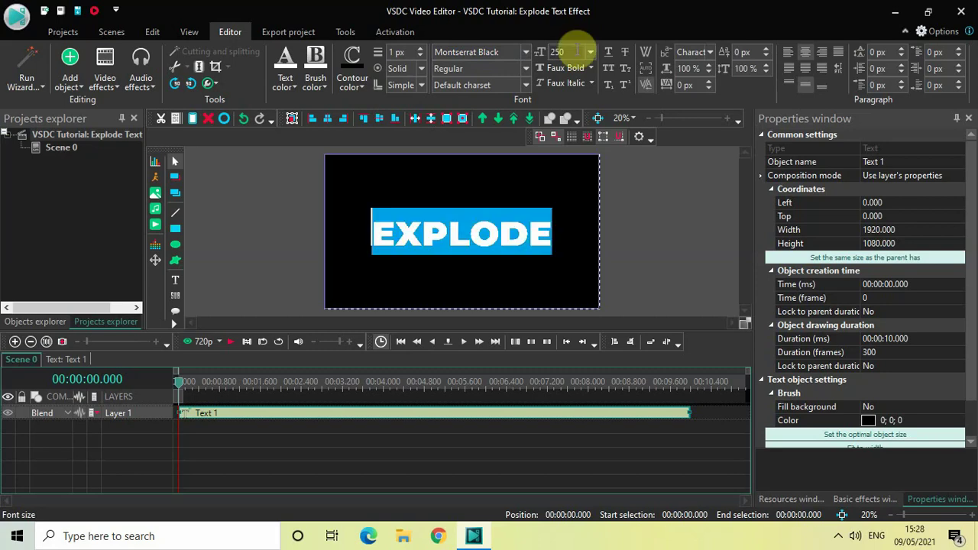
{"action": "left_click", "coordinate": [568, 438]}
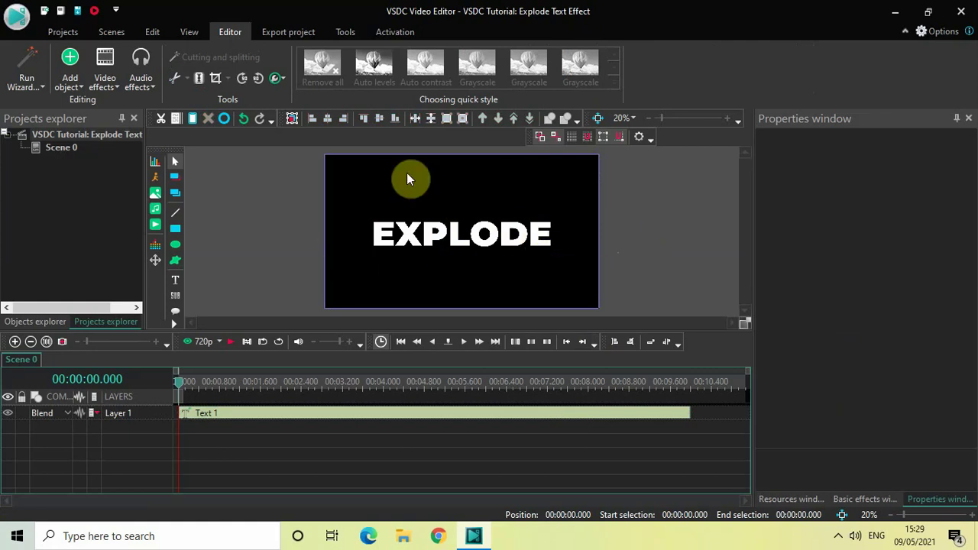
Raise the letter tracking of all EXPLODE text to about 15 px.
{"action": "double_click", "coordinate": [560, 238]}
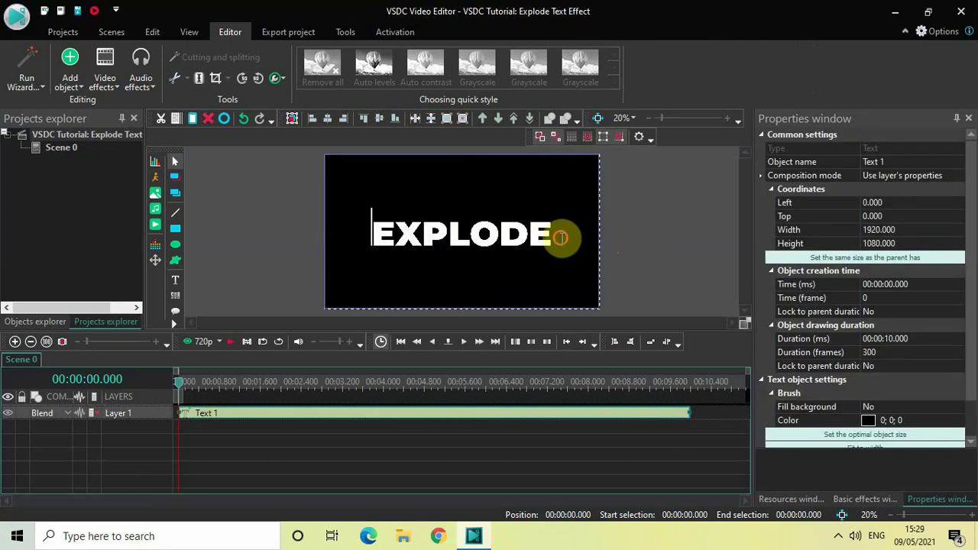
{"action": "key", "text": "ctrl+a"}
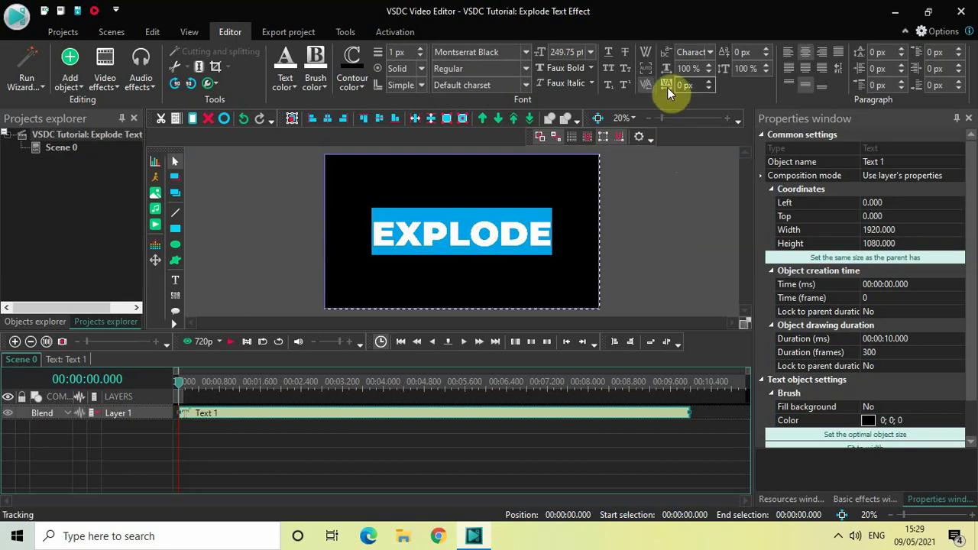
{"action": "left_click", "coordinate": [707, 79]}
{"action": "left_click", "coordinate": [707, 79]}
{"action": "left_click", "coordinate": [707, 79]}
{"action": "left_click", "coordinate": [708, 79]}
{"action": "left_click", "coordinate": [707, 80]}
{"action": "left_click", "coordinate": [707, 79]}
{"action": "left_click", "coordinate": [707, 80]}
{"action": "left_click", "coordinate": [707, 80]}
{"action": "left_click", "coordinate": [707, 80]}
{"action": "left_click", "coordinate": [708, 79]}
{"action": "left_click", "coordinate": [707, 79]}
{"action": "left_click", "coordinate": [707, 80]}
{"action": "left_click", "coordinate": [707, 79]}
{"action": "left_click", "coordinate": [707, 79]}
{"action": "left_click", "coordinate": [708, 79]}
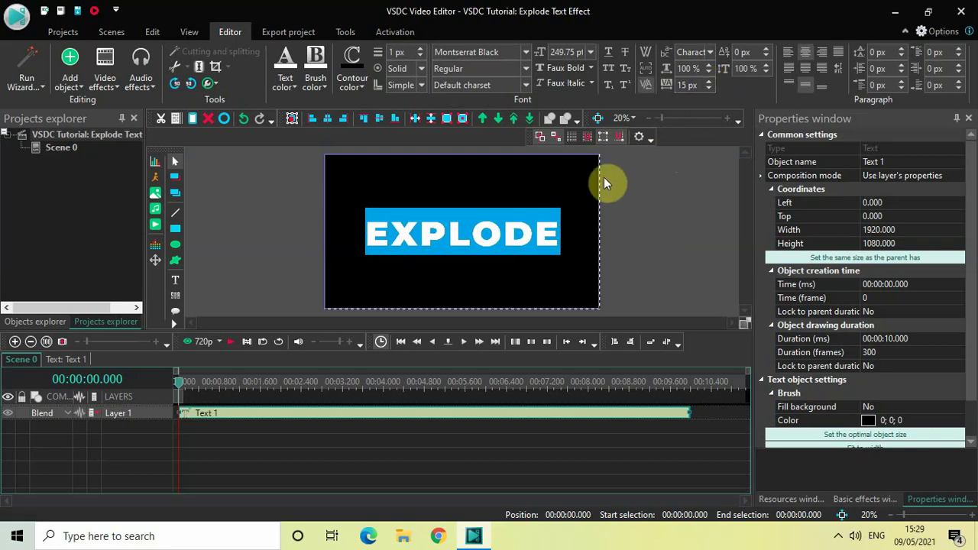
Change the letters' fill colour and set the contour colour to white.
{"action": "left_click", "coordinate": [286, 83]}
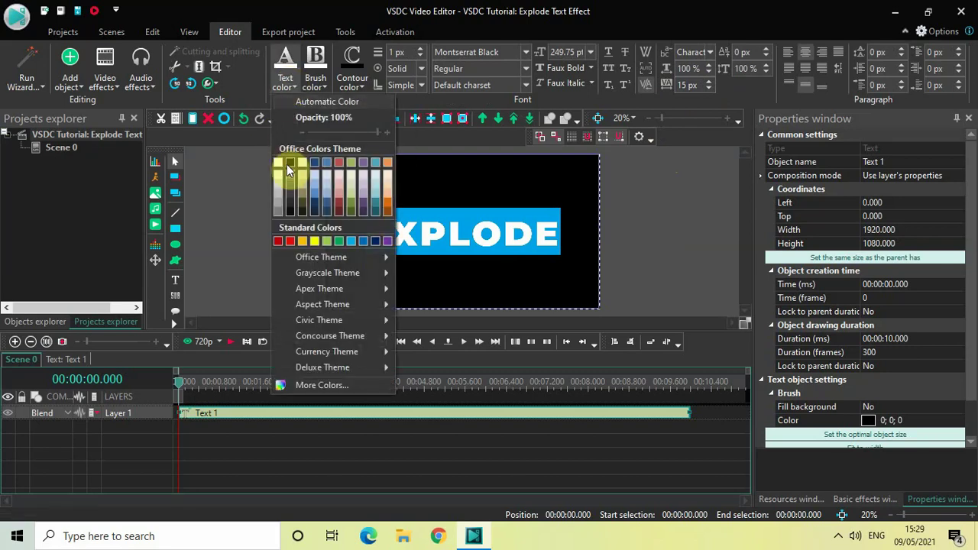
{"action": "left_click", "coordinate": [288, 161]}
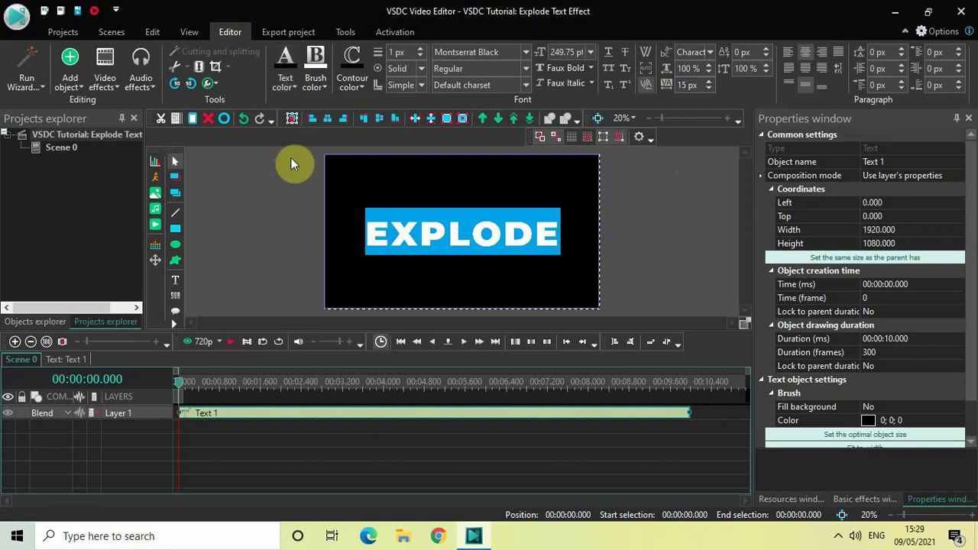
{"action": "left_click", "coordinate": [360, 84]}
{"action": "left_click", "coordinate": [342, 163]}
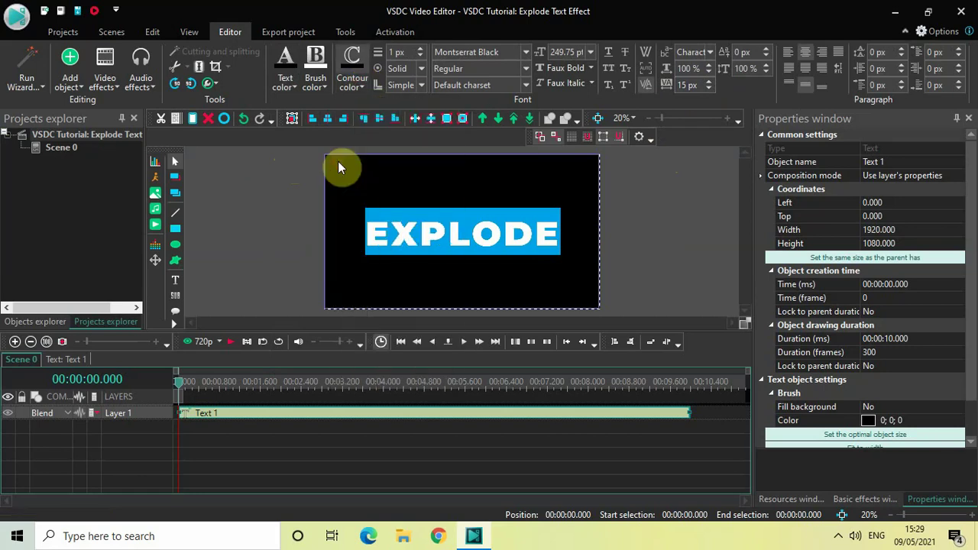
Thicken the contour around EXPLODE to 10 px and preview the hollow outlines.
{"action": "left_click", "coordinate": [419, 48]}
{"action": "left_click", "coordinate": [420, 48]}
{"action": "left_click", "coordinate": [420, 48]}
{"action": "left_click", "coordinate": [420, 48]}
{"action": "left_click", "coordinate": [420, 48]}
{"action": "left_click", "coordinate": [420, 48]}
{"action": "left_click", "coordinate": [420, 48]}
{"action": "left_click", "coordinate": [420, 48]}
{"action": "left_click", "coordinate": [420, 48]}
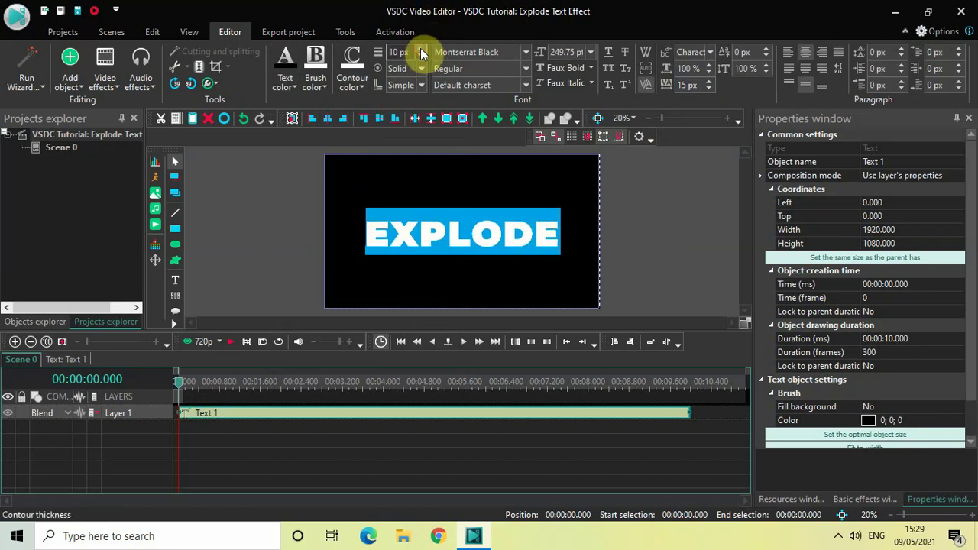
{"action": "left_click", "coordinate": [643, 212]}
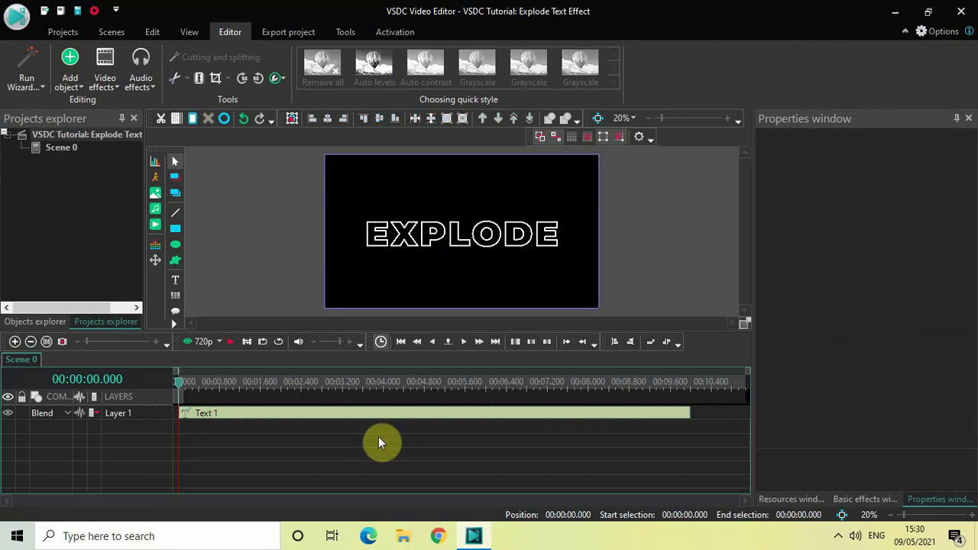
Apply a Transforms > Distort effect inside Text 1 spanning its full 10 seconds.
{"action": "left_click", "coordinate": [365, 414]}
{"action": "double_click", "coordinate": [365, 417]}
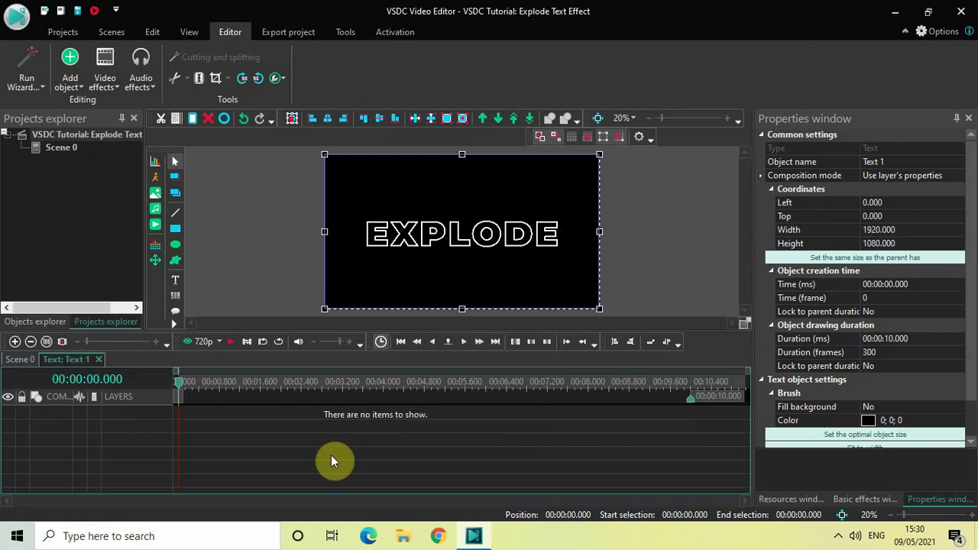
{"action": "left_click", "coordinate": [107, 80]}
{"action": "mouse_move", "coordinate": [139, 155]}
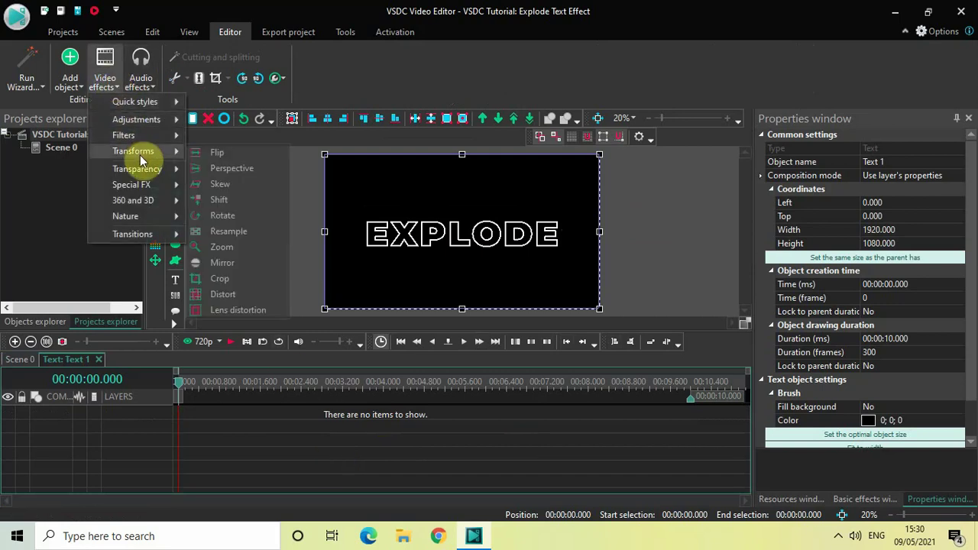
{"action": "left_click", "coordinate": [245, 295]}
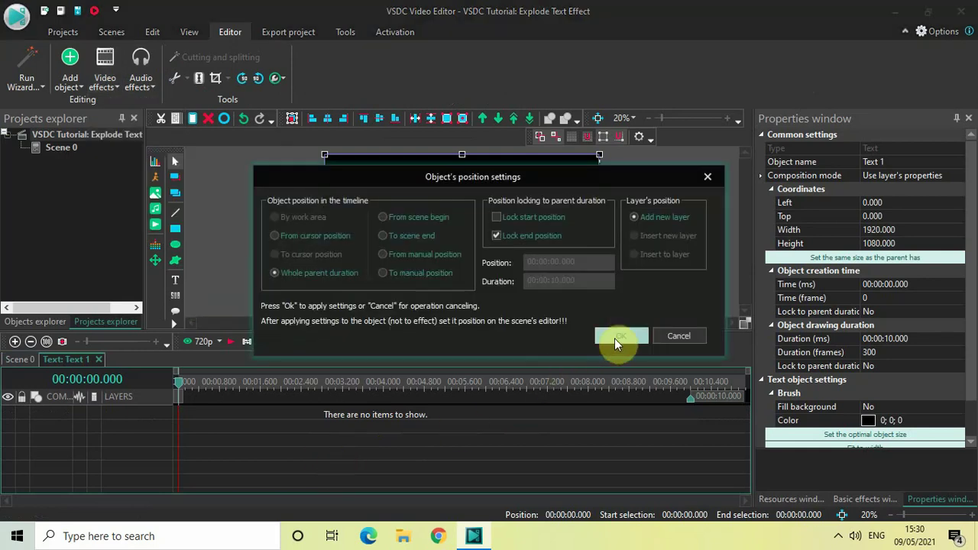
{"action": "left_click", "coordinate": [616, 339]}
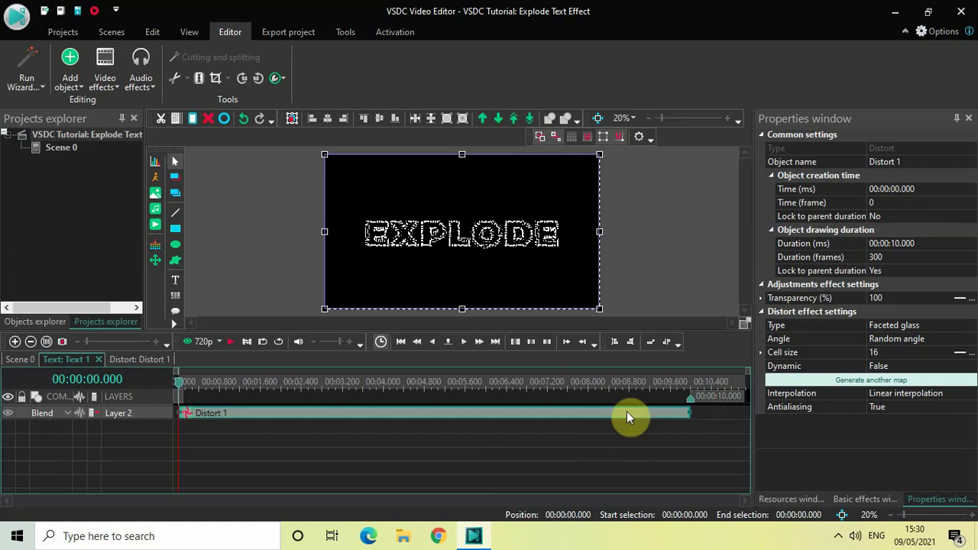
Set the Distort 1 duration to 00:00:03.000.
{"action": "left_click", "coordinate": [897, 244]}
{"action": "type", "text": "03"}
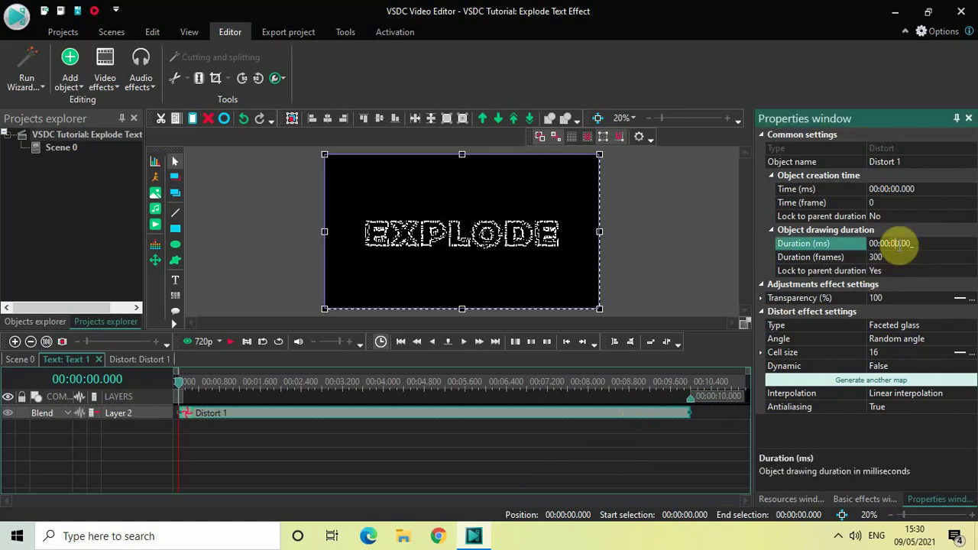
{"action": "key", "text": "Return"}
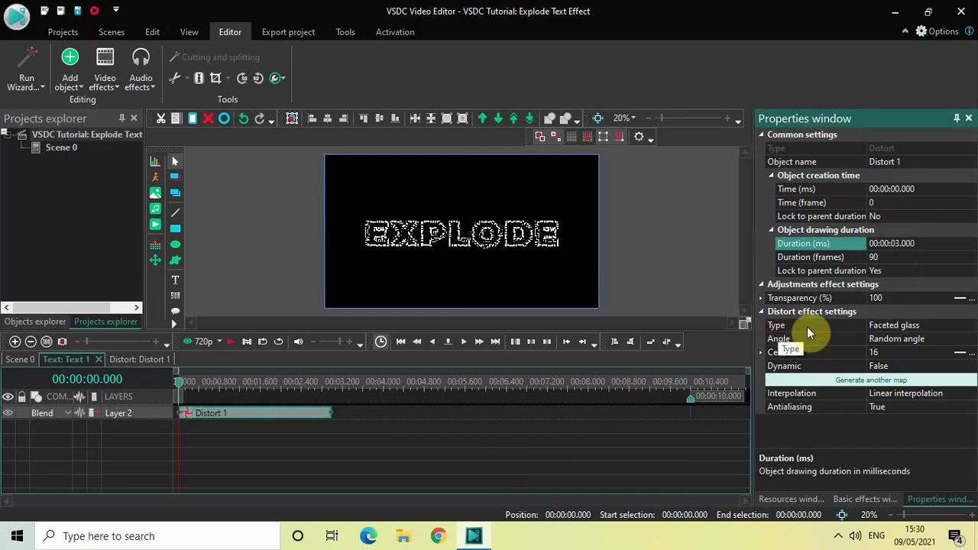
Set the Distort effect's Type to Explode and Dynamic to True.
{"action": "left_click", "coordinate": [971, 327]}
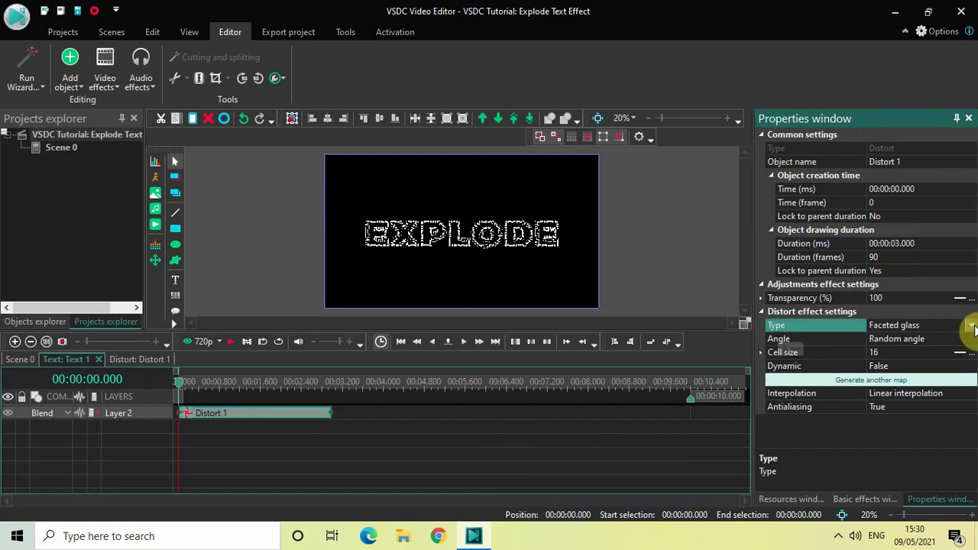
{"action": "left_click", "coordinate": [971, 327]}
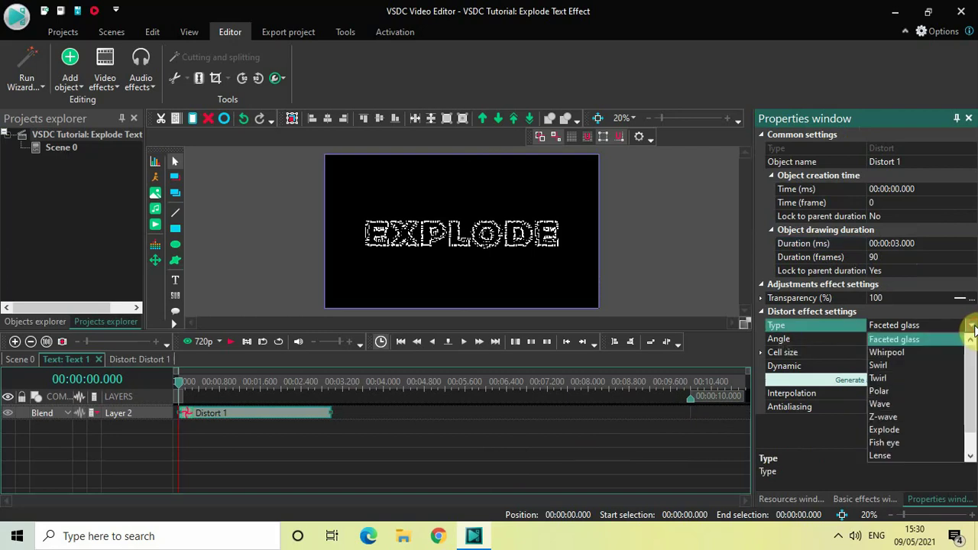
{"action": "left_click", "coordinate": [886, 430]}
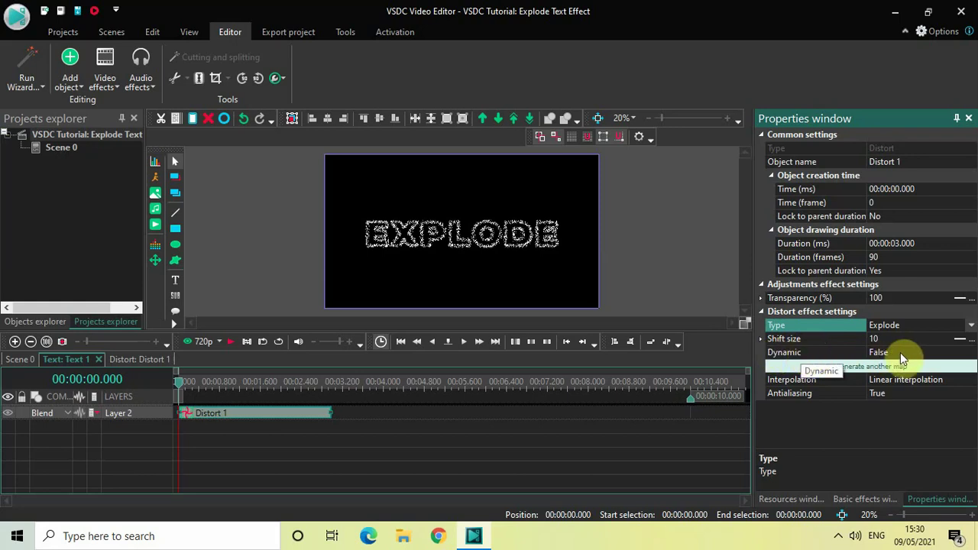
{"action": "left_click", "coordinate": [967, 355]}
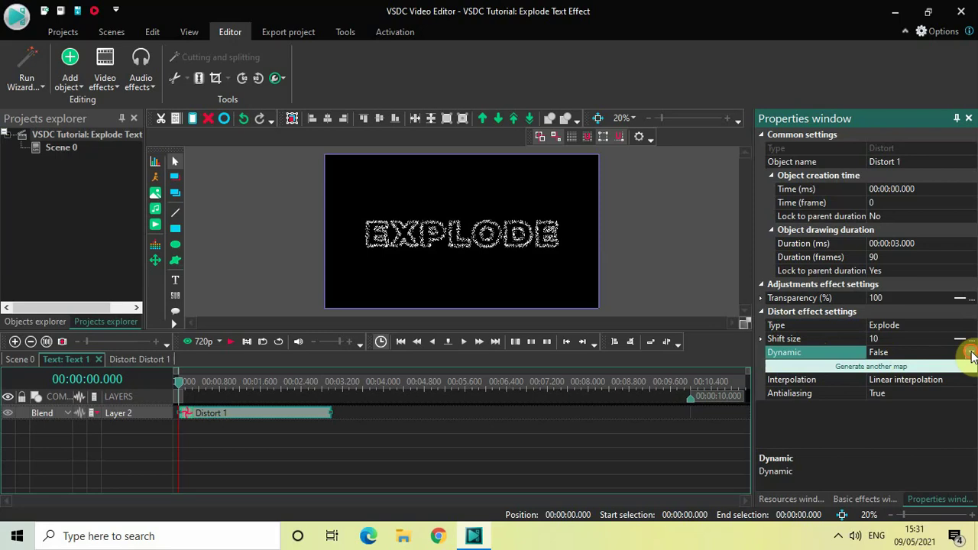
{"action": "left_click", "coordinate": [969, 353]}
{"action": "left_click", "coordinate": [919, 365]}
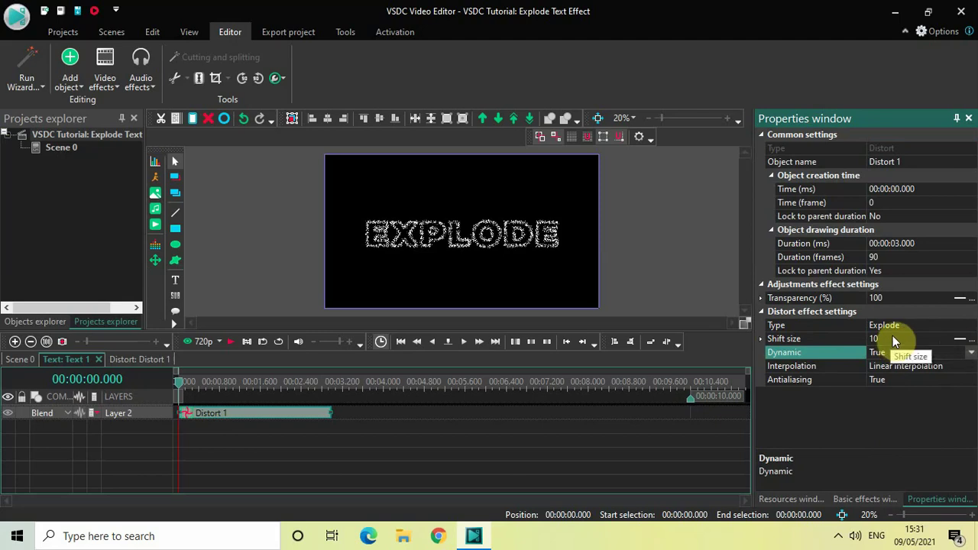
Make Shift size time-varying and replace its value with 0;1000.
{"action": "left_click", "coordinate": [960, 338]}
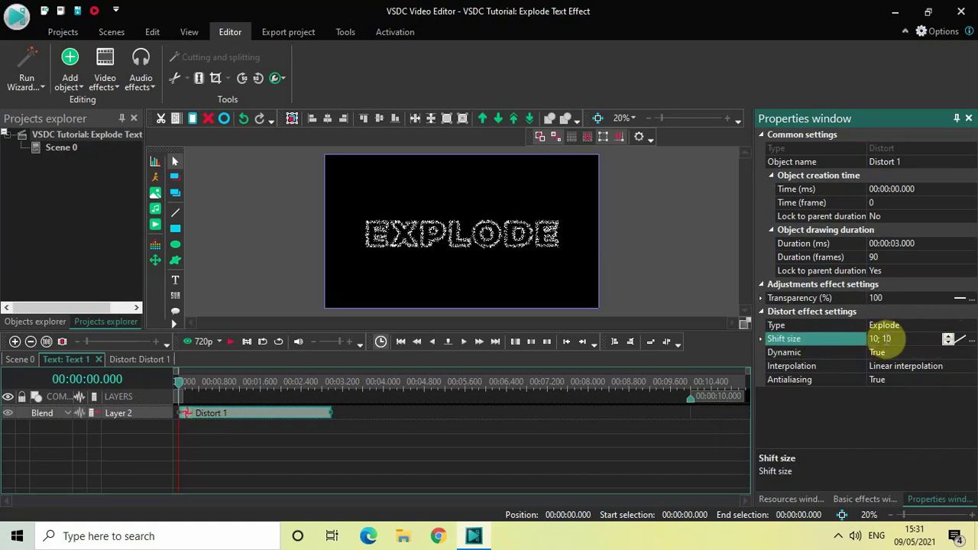
{"action": "double_click", "coordinate": [904, 339]}
{"action": "key", "text": "BackSpace"}
{"action": "type", "text": "0;1"}
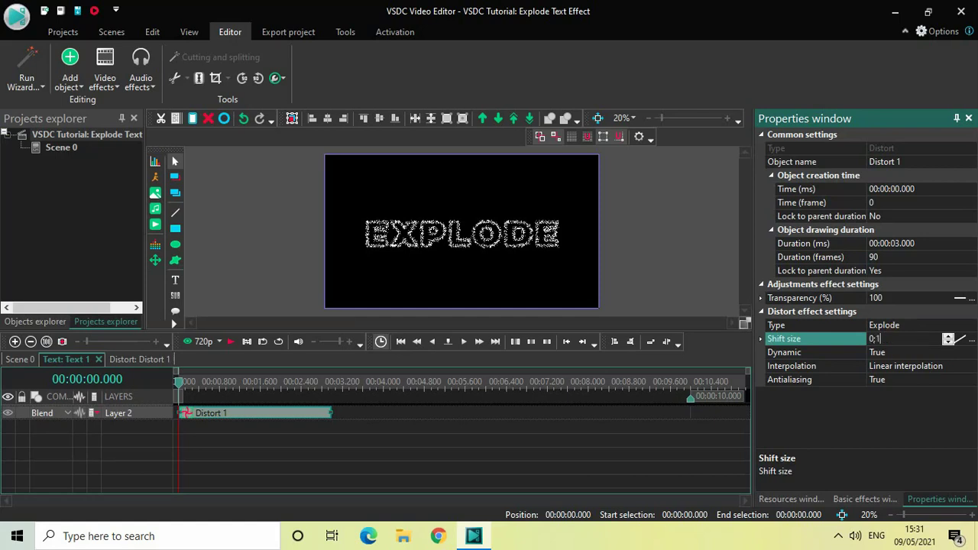
{"action": "type", "text": "000"}
Commit Shift size 0; 1000 and preview EXPLODE bursting apart from the start.
{"action": "key", "text": "Return"}
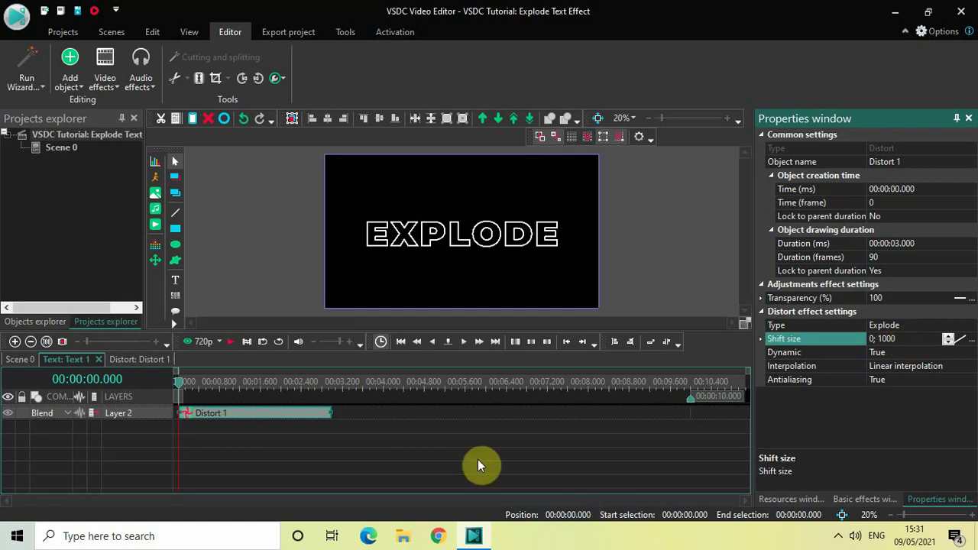
{"action": "key", "text": "space"}
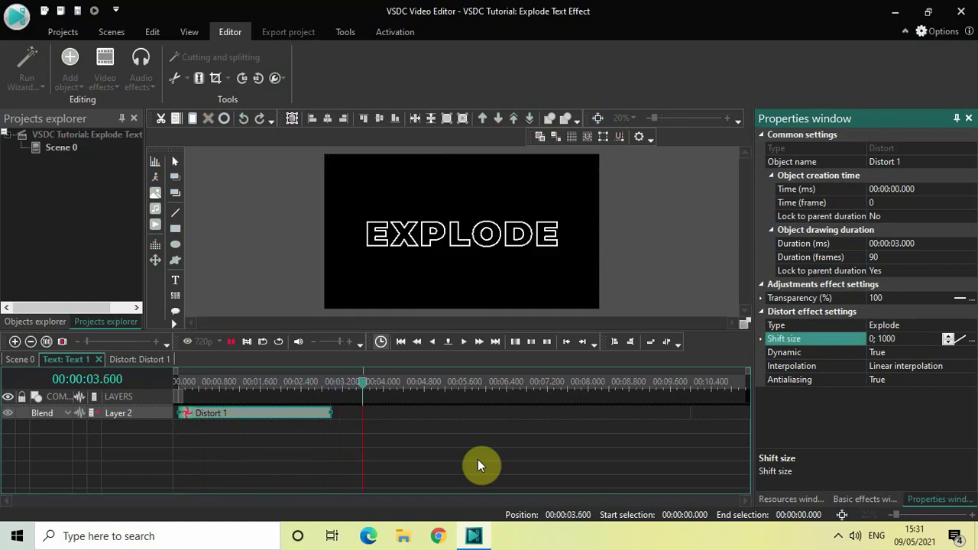
{"action": "key", "text": "space"}
{"action": "left_click_drag", "start_coordinate": [382, 391], "coordinate": [141, 395]}
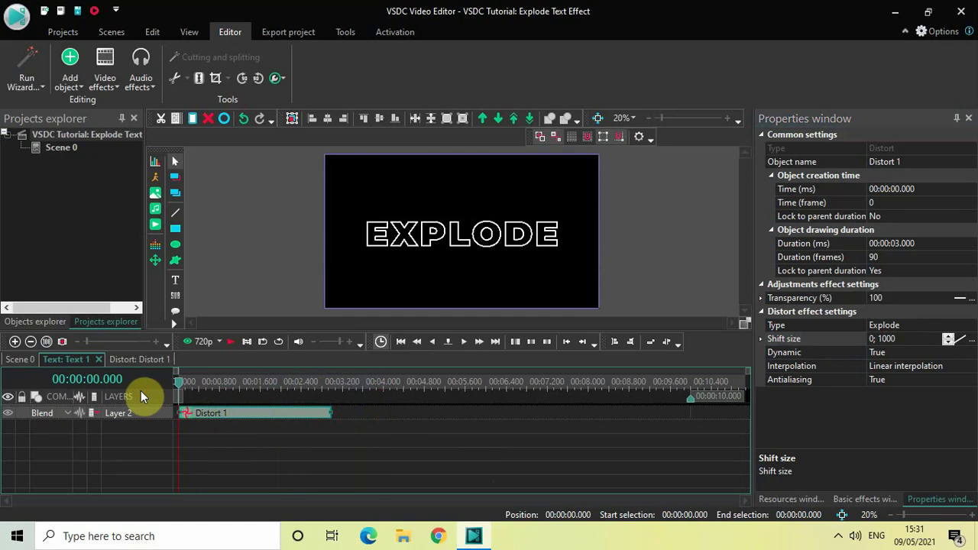
{"action": "key", "text": "space"}
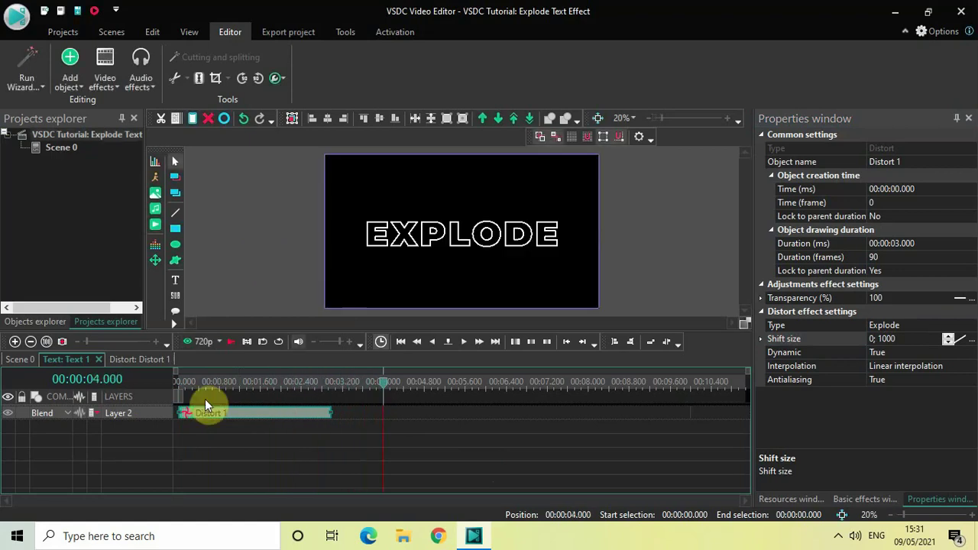
{"action": "left_click", "coordinate": [177, 383]}
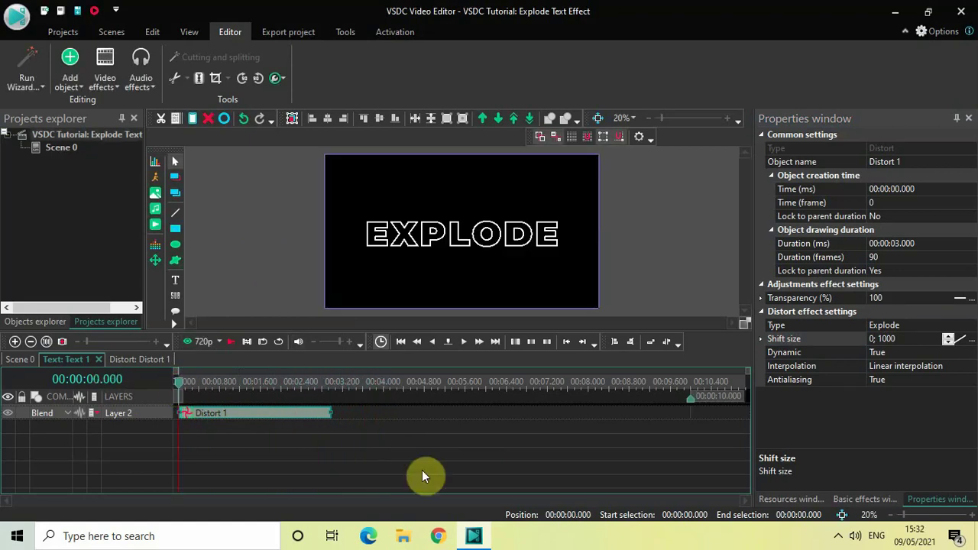
Reverse Shift size to 1000; 0 and preview the particles assembling into EXPLODE.
{"action": "left_click", "coordinate": [909, 337]}
{"action": "key", "text": "ctrl+a"}
{"action": "key", "text": "BackSpace"}
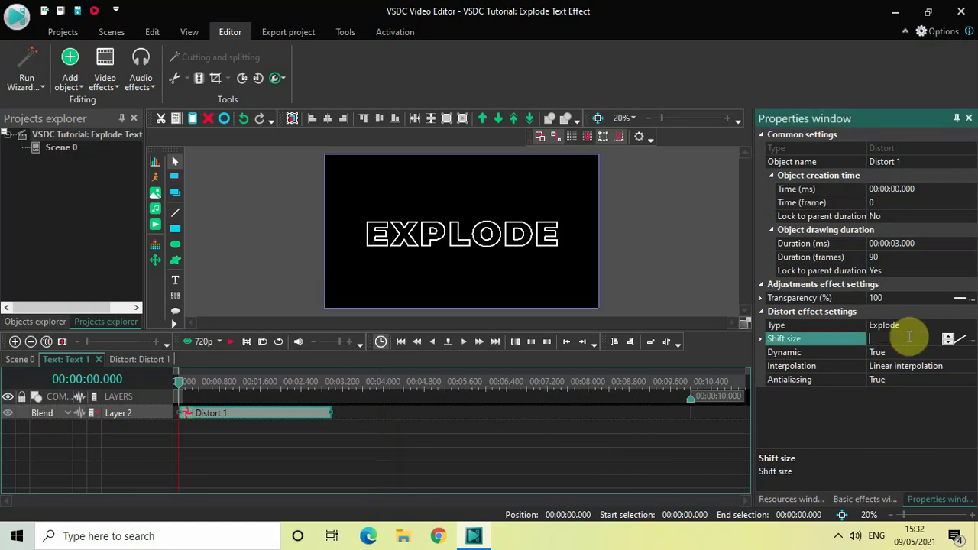
{"action": "type", "text": "1000;0"}
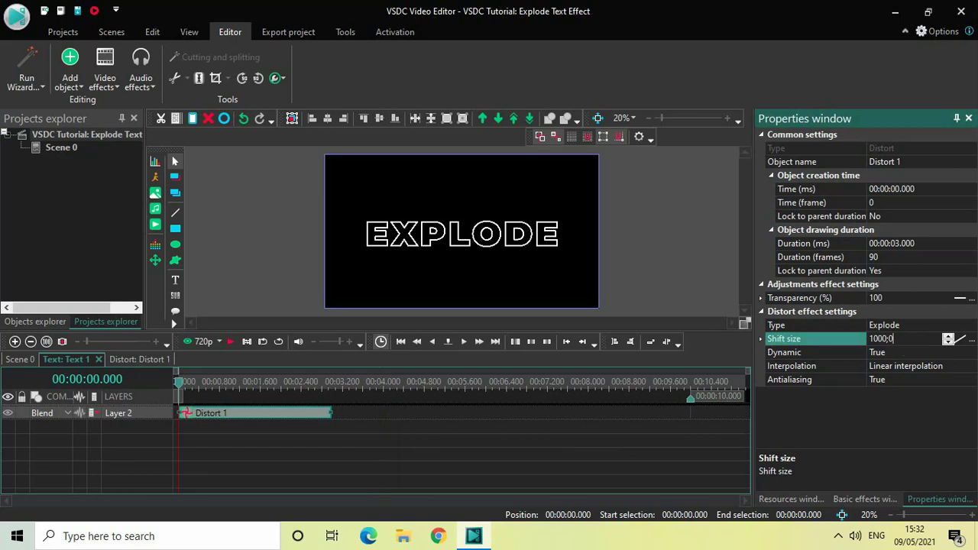
{"action": "left_click", "coordinate": [886, 340]}
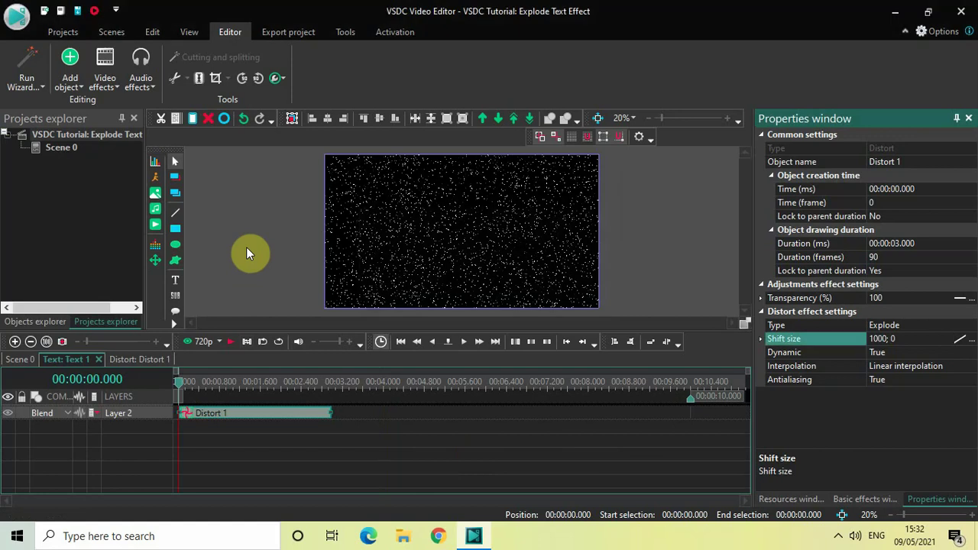
{"action": "key", "text": "space"}
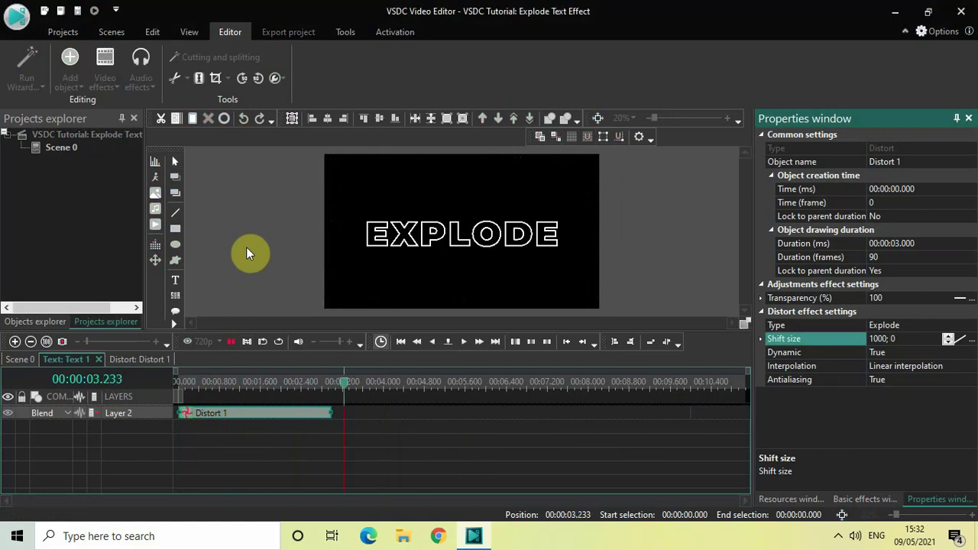
{"action": "key", "text": "space"}
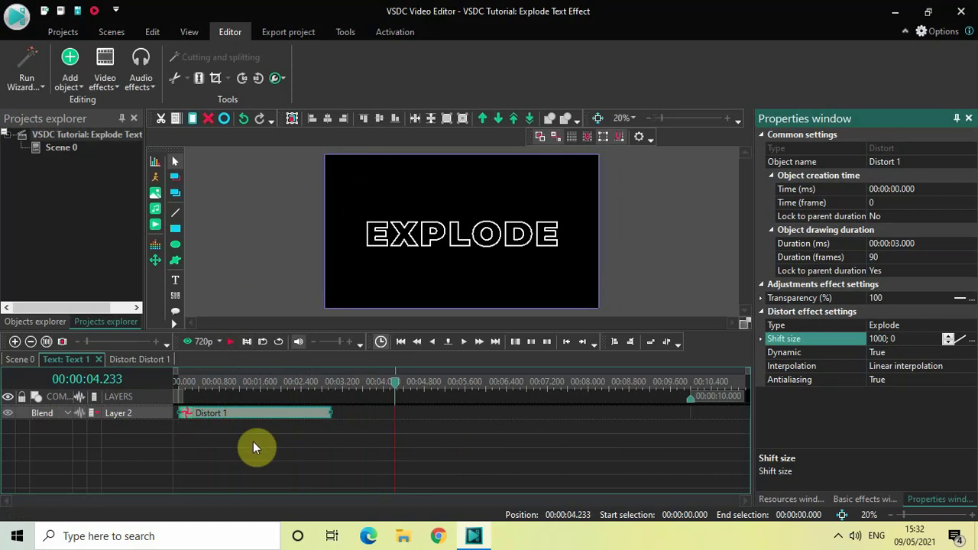
{"action": "left_click", "coordinate": [246, 455]}
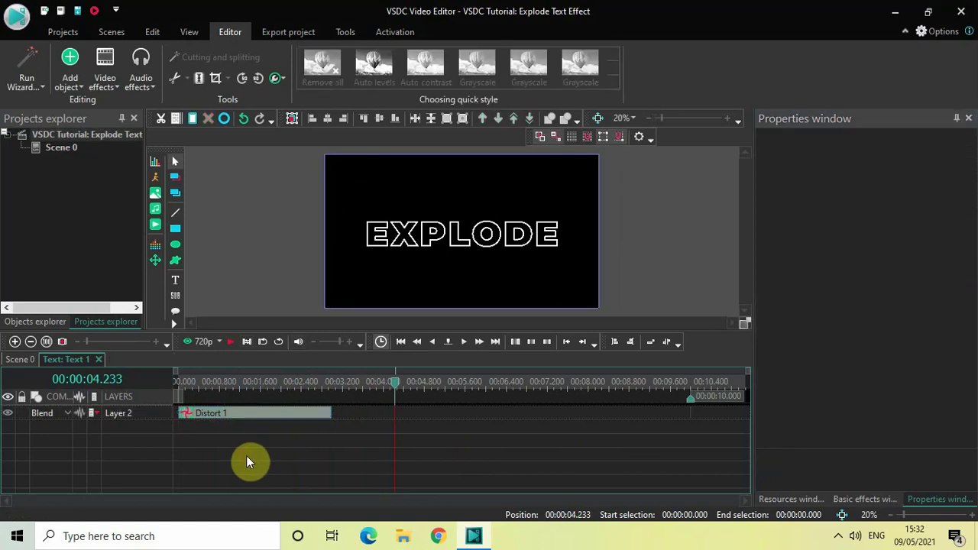
Add a Fade in transparency effect to the text, starting from the scene beginning.
{"action": "left_click", "coordinate": [174, 380]}
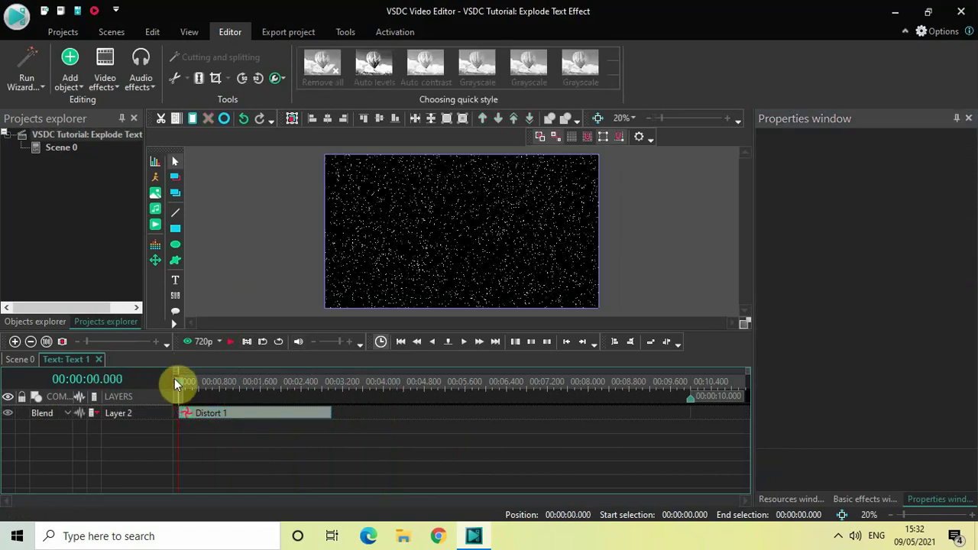
{"action": "left_click", "coordinate": [105, 63]}
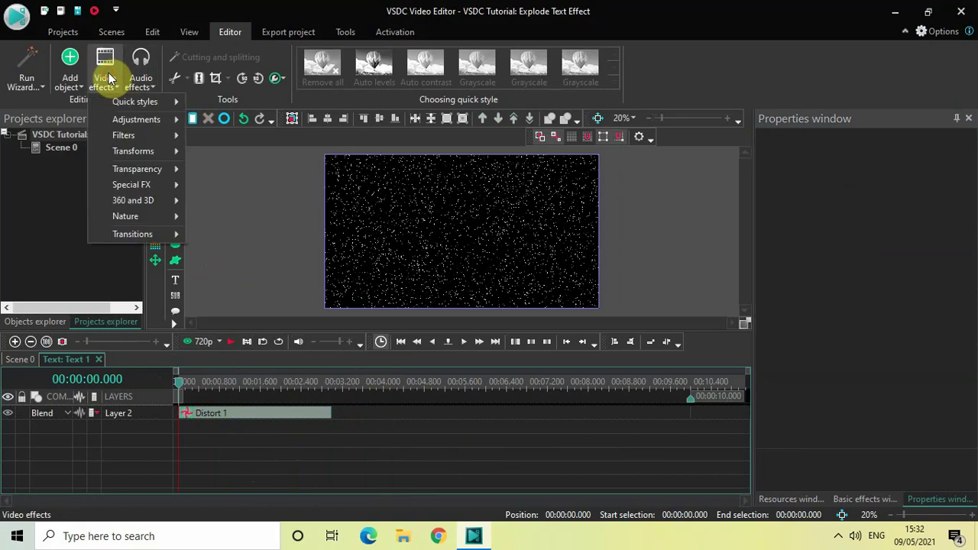
{"action": "mouse_move", "coordinate": [153, 169]}
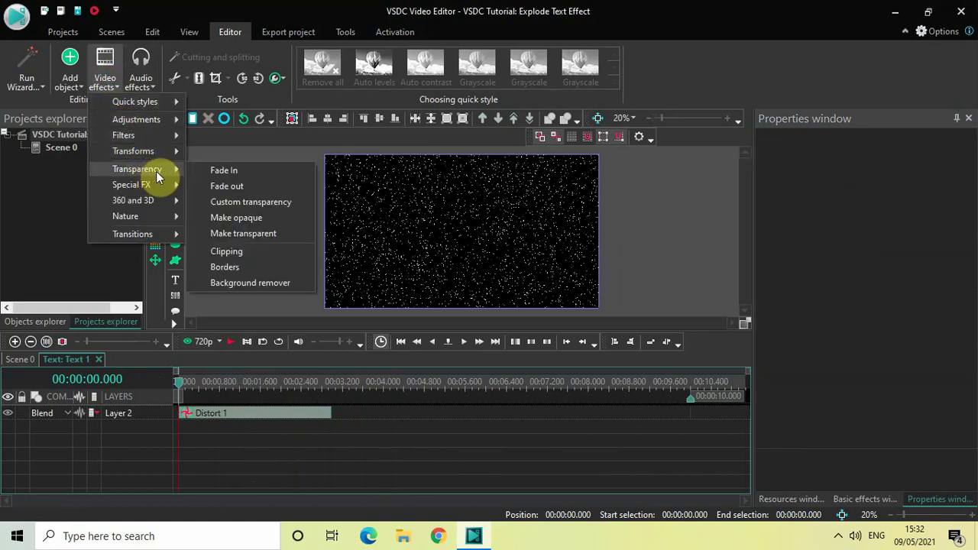
{"action": "left_click", "coordinate": [233, 172]}
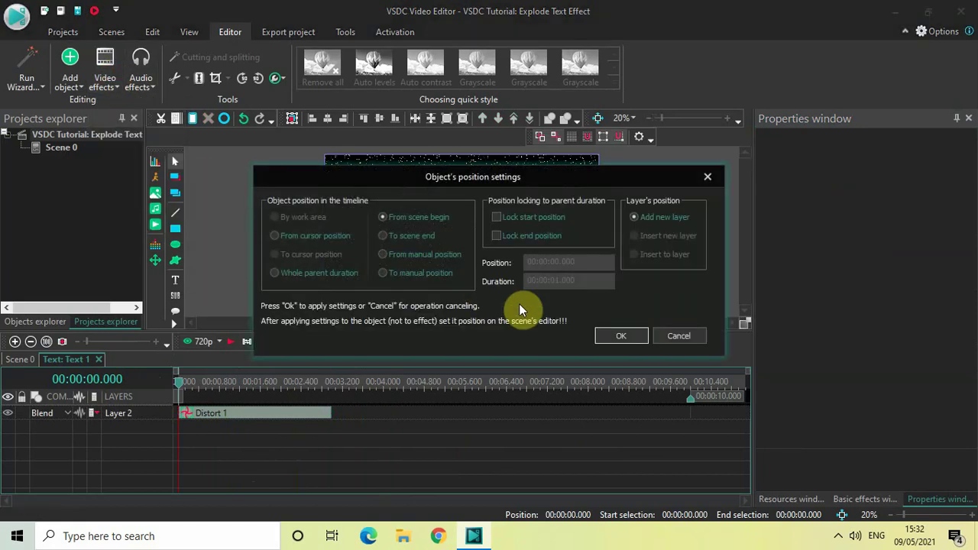
{"action": "left_click", "coordinate": [627, 336]}
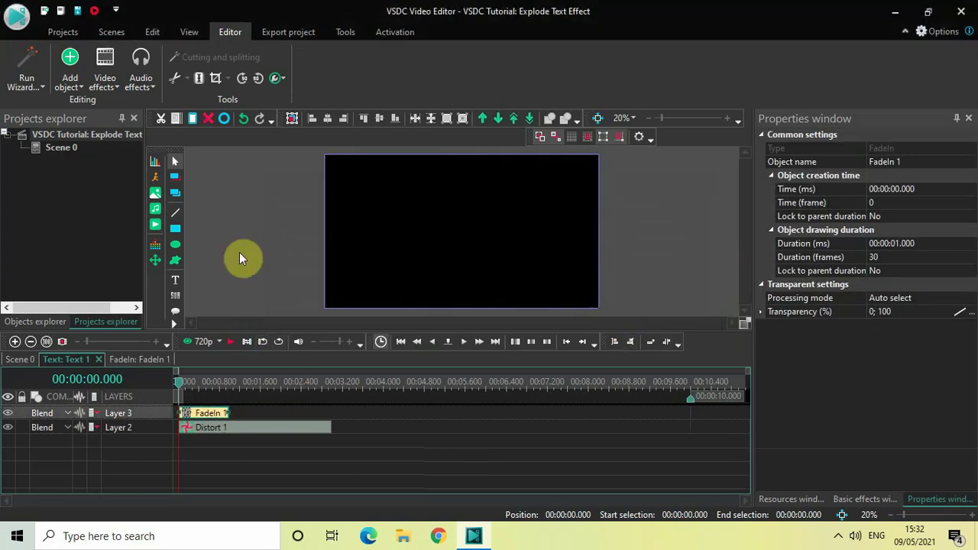
{"action": "key", "text": "space"}
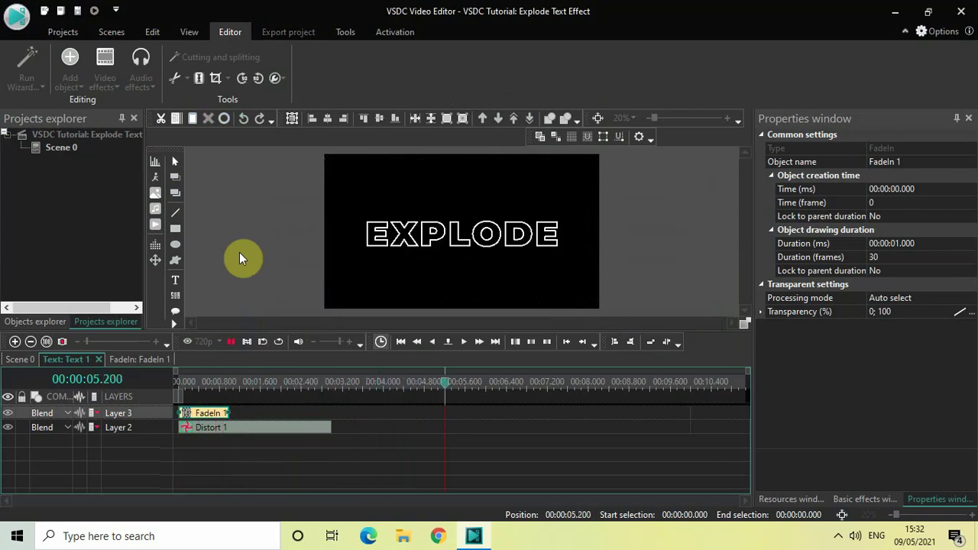
{"action": "key", "text": "space"}
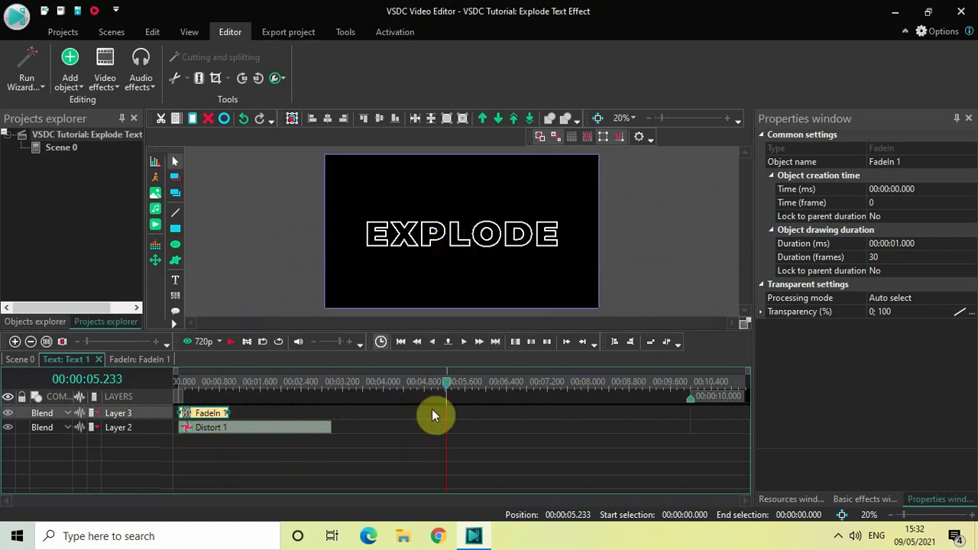
Add a Push transition effect to the text with its default placement.
{"action": "left_click", "coordinate": [106, 69]}
{"action": "mouse_move", "coordinate": [151, 237]}
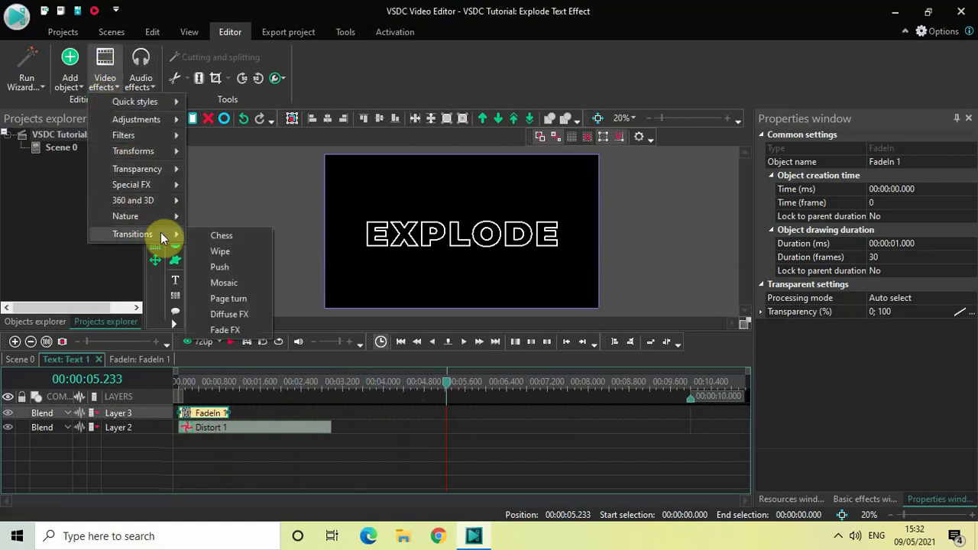
{"action": "left_click", "coordinate": [241, 263]}
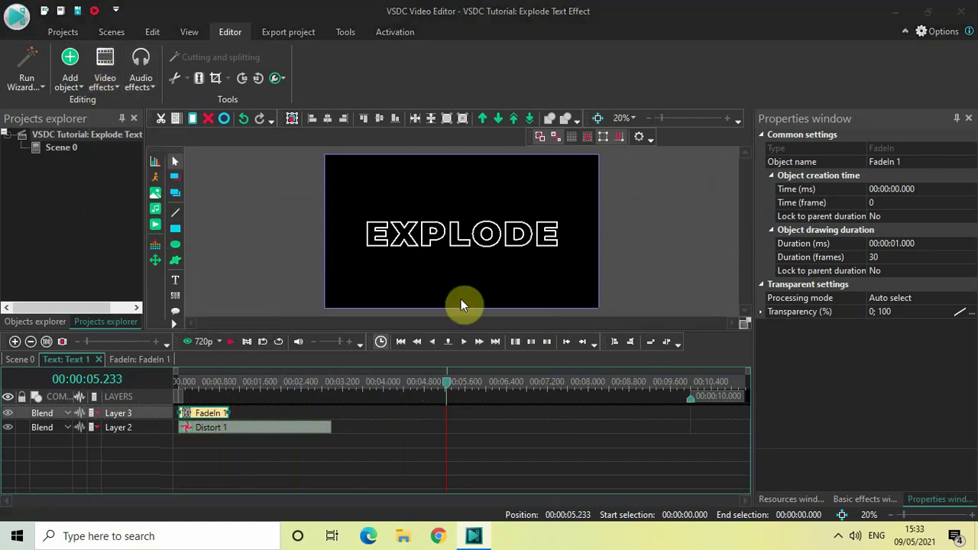
{"action": "left_click", "coordinate": [618, 336]}
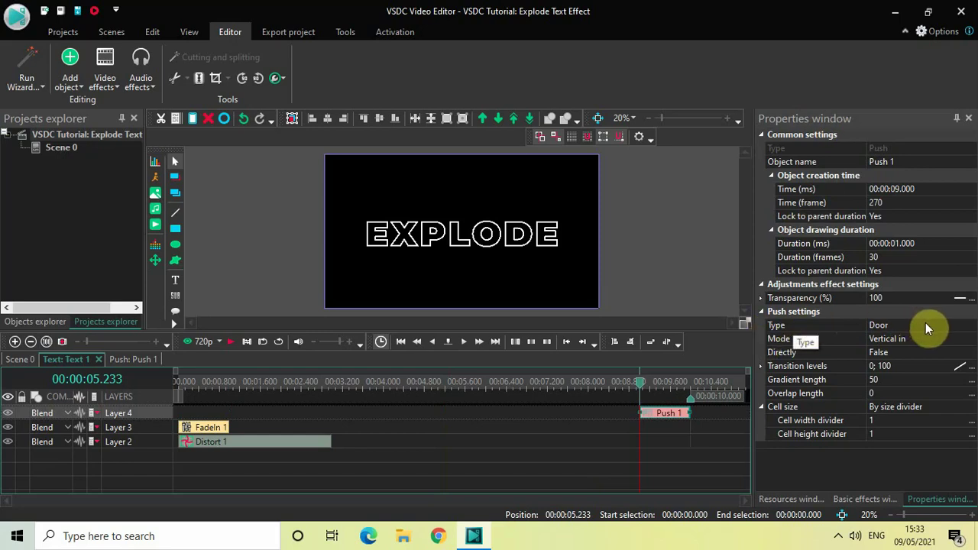
Set the Push transition to Side type, Left to right mode, and gradient length 0.
{"action": "left_click", "coordinate": [970, 328]}
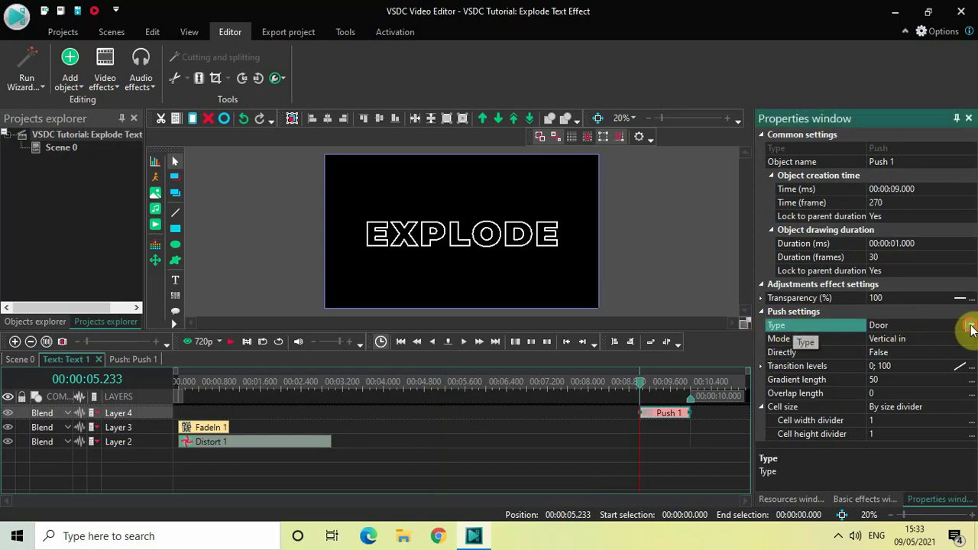
{"action": "left_click", "coordinate": [971, 326]}
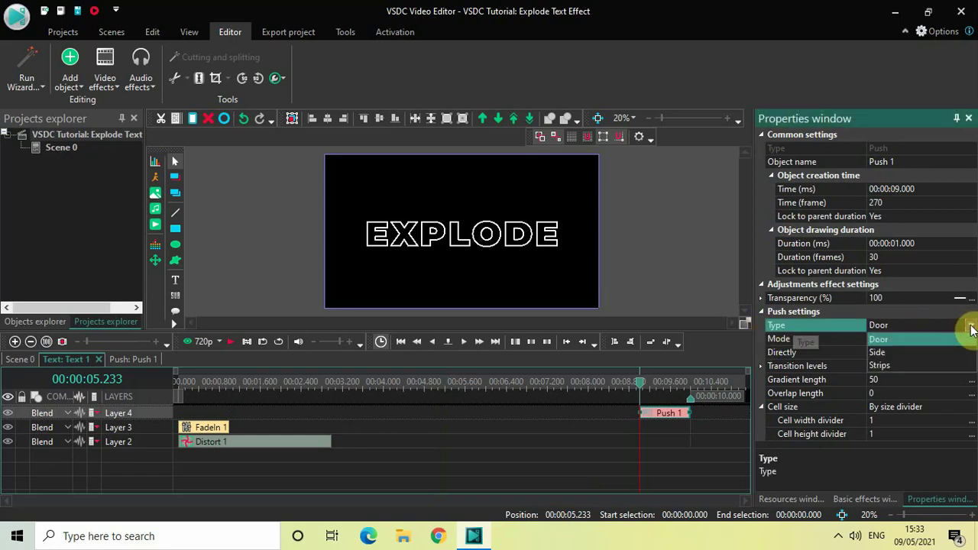
{"action": "left_click", "coordinate": [891, 353]}
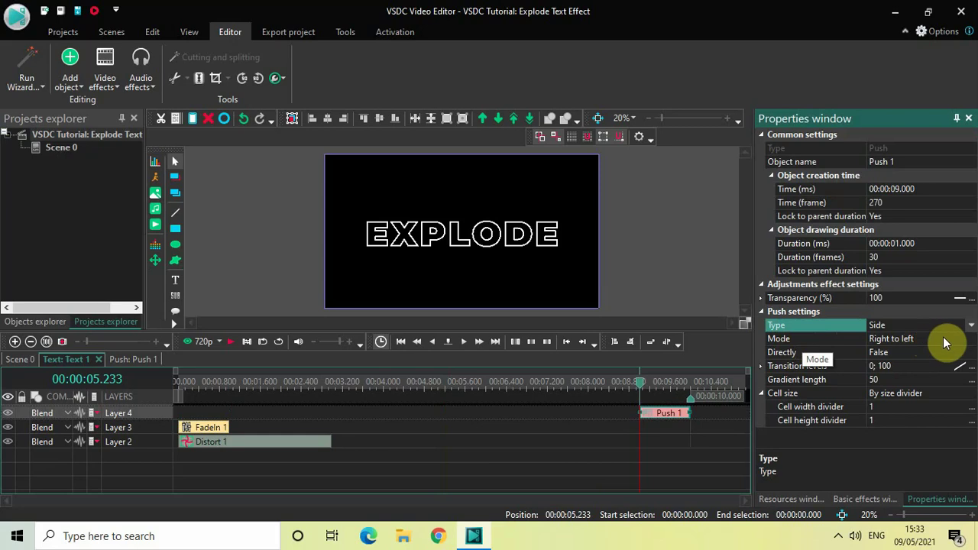
{"action": "left_click", "coordinate": [969, 340]}
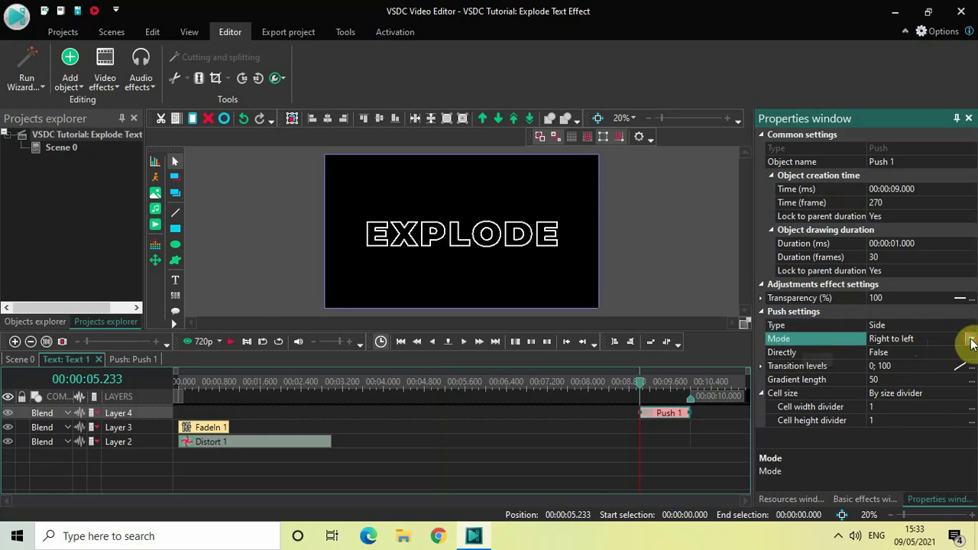
{"action": "left_click", "coordinate": [970, 339]}
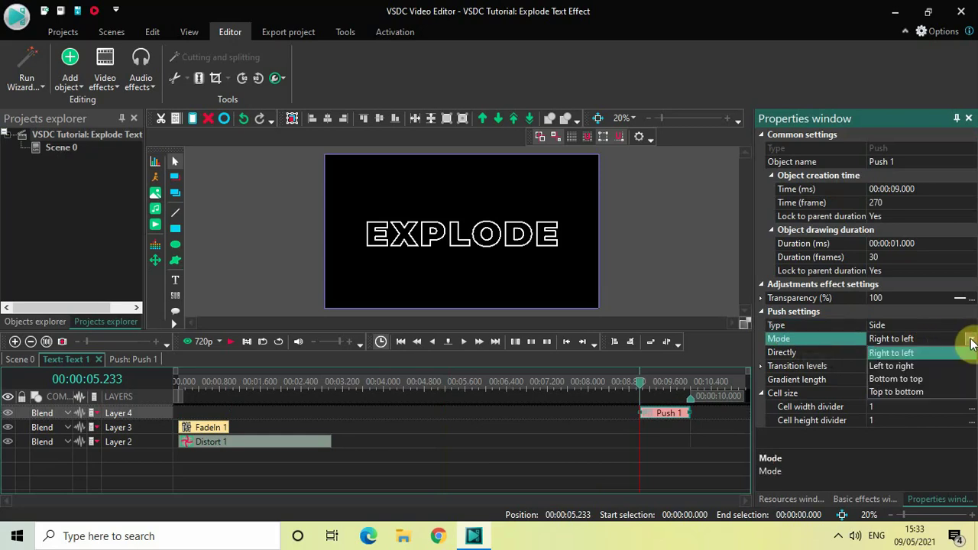
{"action": "left_click", "coordinate": [893, 365]}
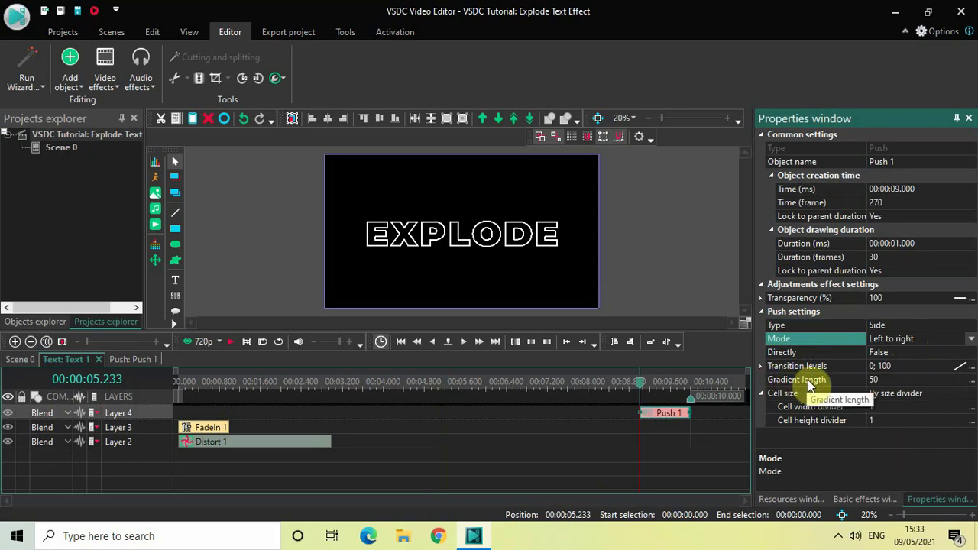
{"action": "left_click", "coordinate": [885, 379]}
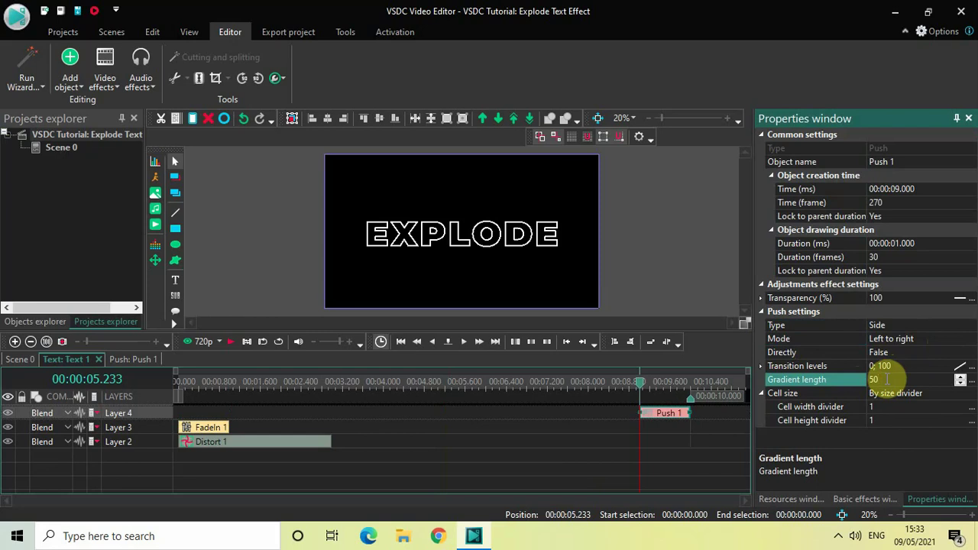
{"action": "key", "text": "BackSpace"}
{"action": "key", "text": "BackSpace"}
{"action": "type", "text": "0"}
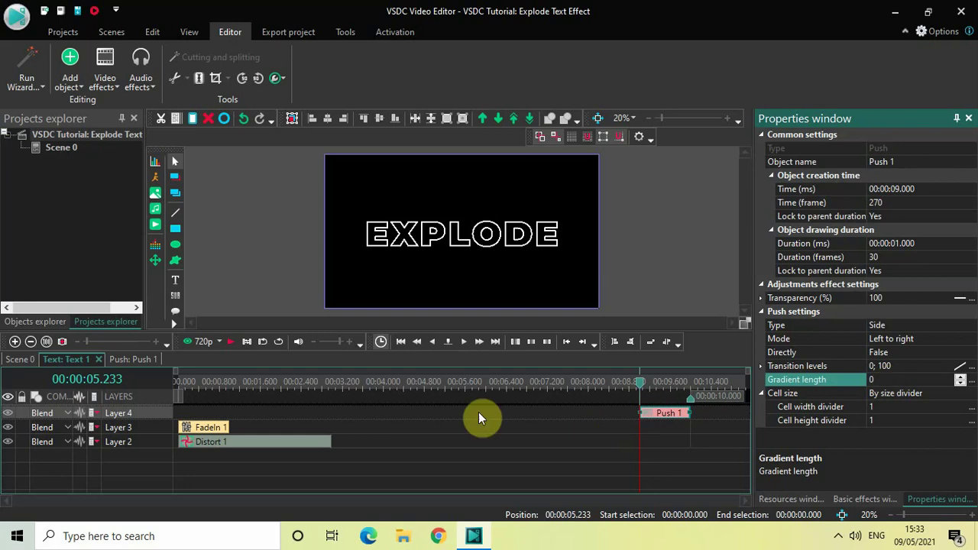
Return to Scene 0 and preview the EXPLODE animation from the start, stopping once the title forms.
{"action": "left_click", "coordinate": [19, 359]}
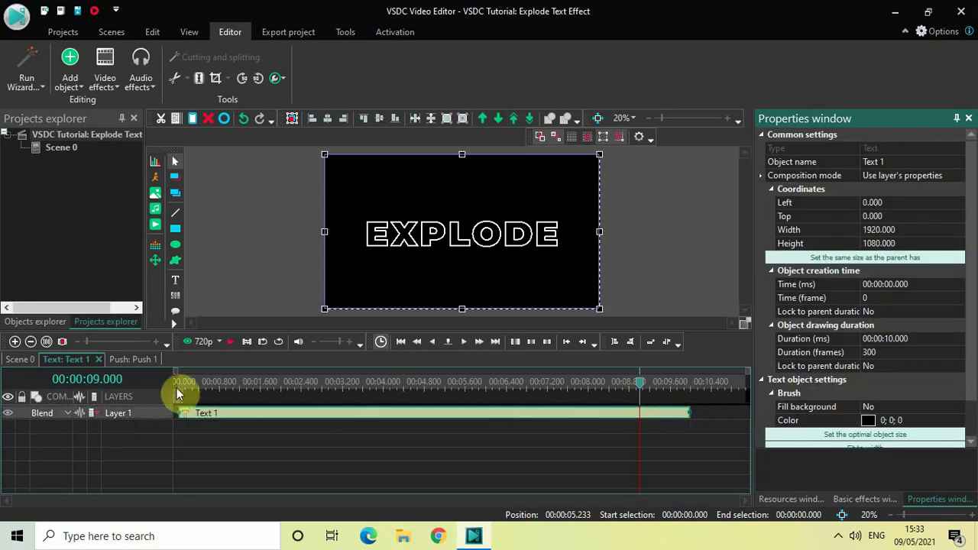
{"action": "left_click", "coordinate": [174, 379]}
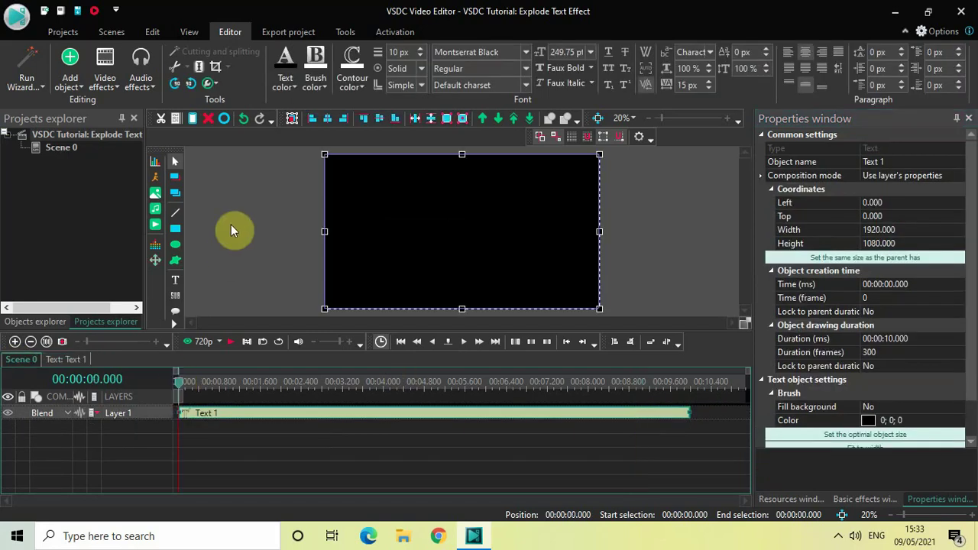
{"action": "key", "text": "space"}
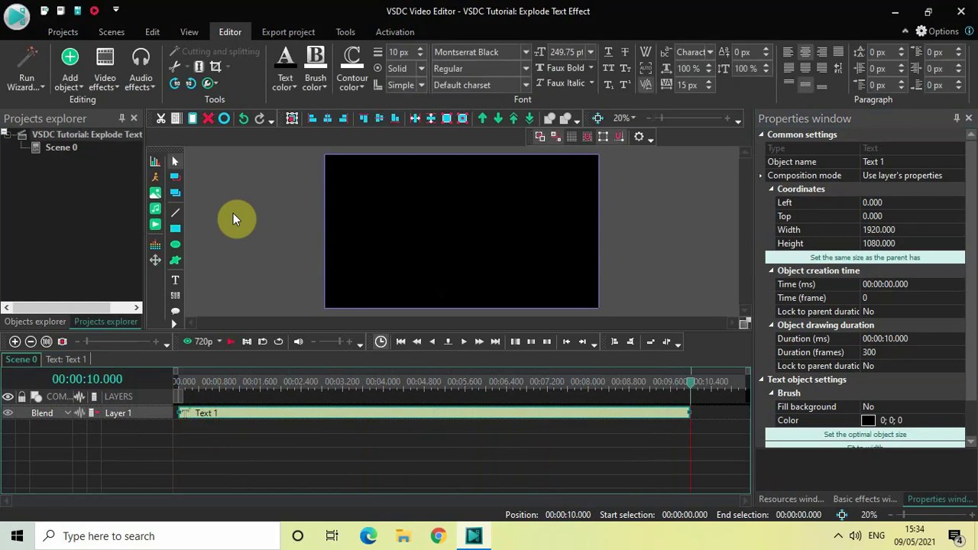
{"action": "left_click", "coordinate": [177, 384]}
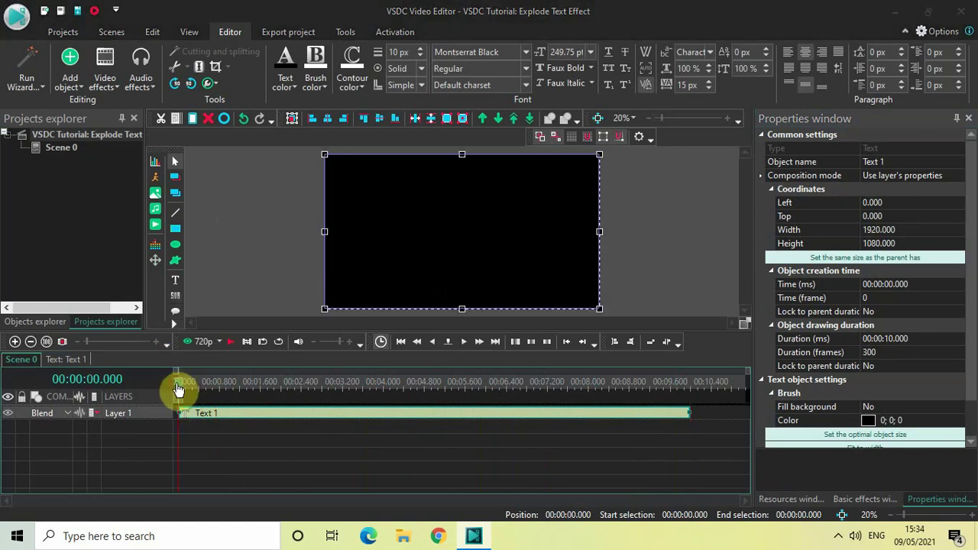
{"action": "key", "text": "space"}
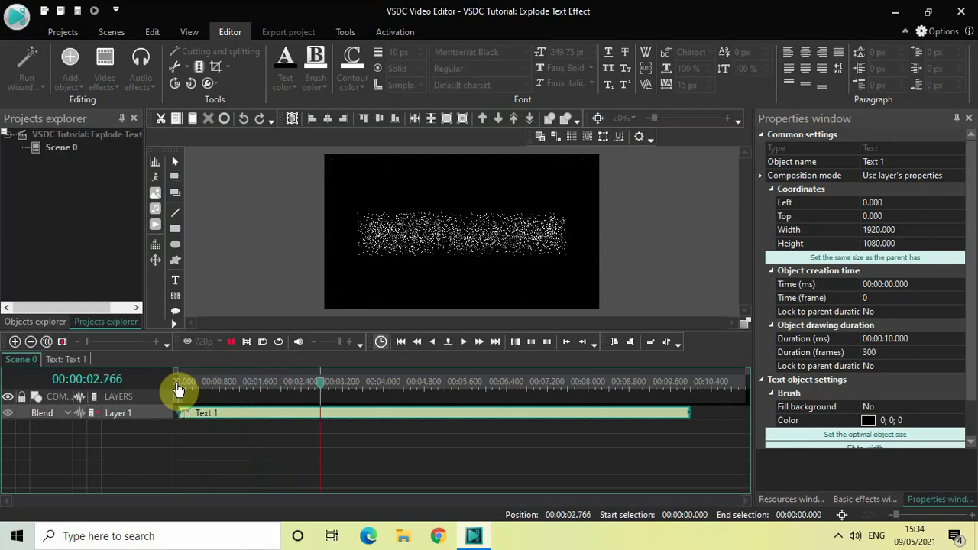
{"action": "key", "text": "space"}
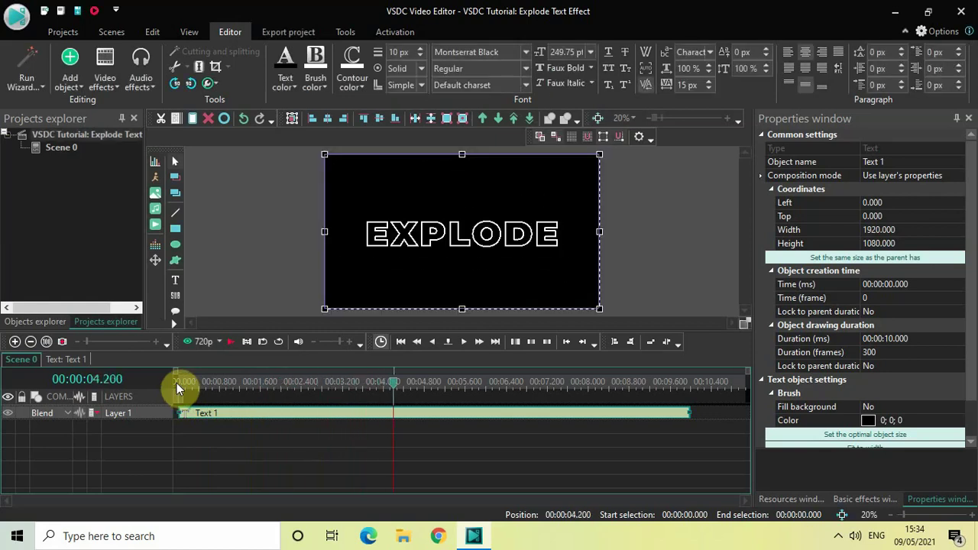